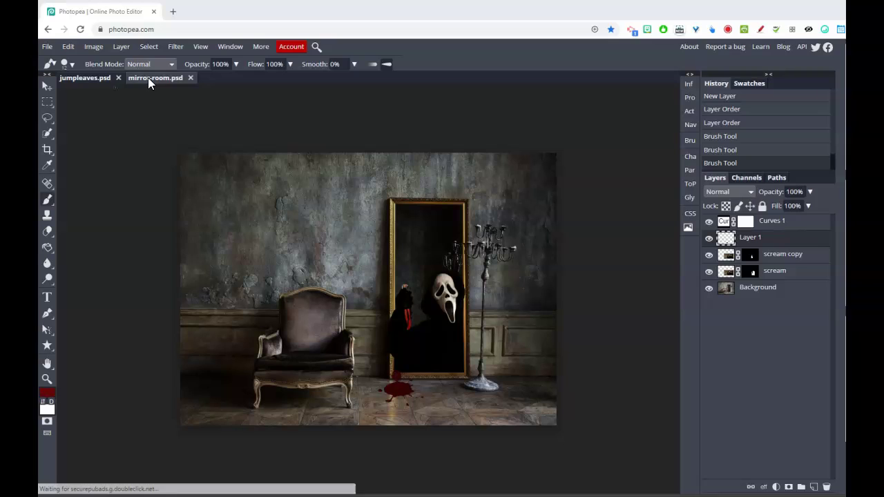
Open mirror-room.jpg from the Skinner Example folder as a new document
left_click(93, 80)
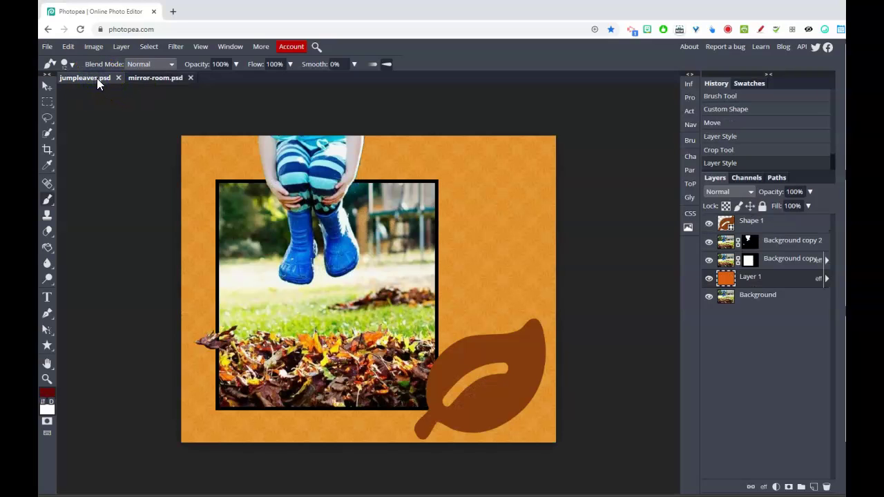
left_click(145, 77)
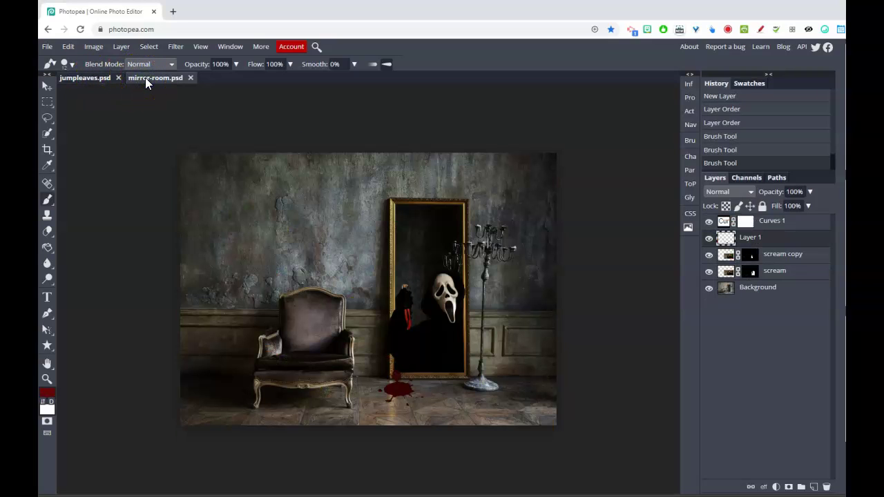
left_click(49, 48)
left_click(69, 78)
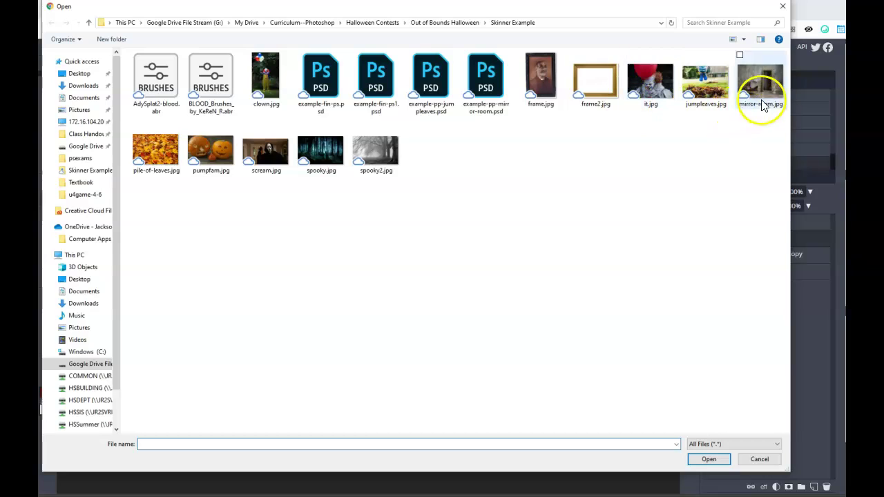
double_click(761, 85)
left_click(529, 203)
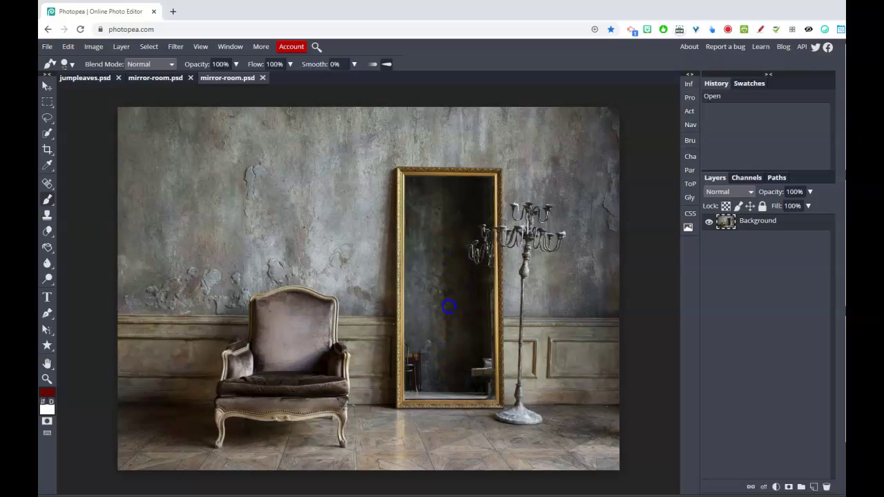
Place scream.jpg into the mirror-room document as a layer at its default size
left_click(47, 46)
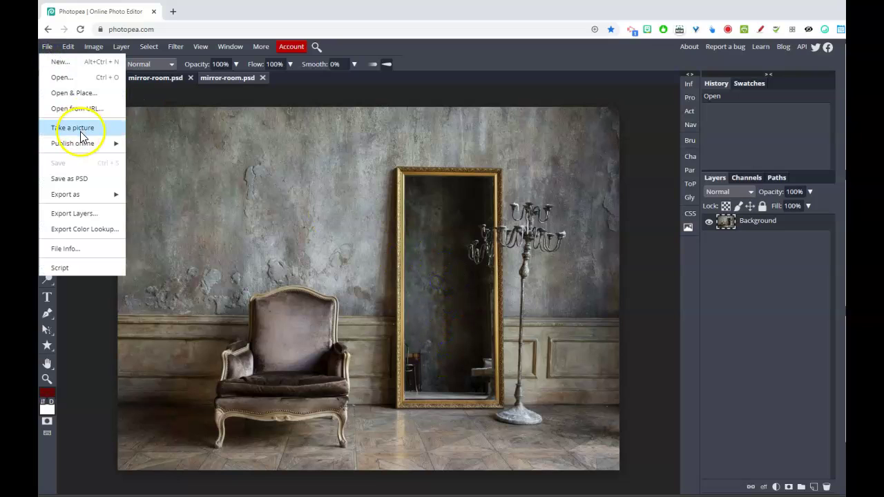
left_click(88, 93)
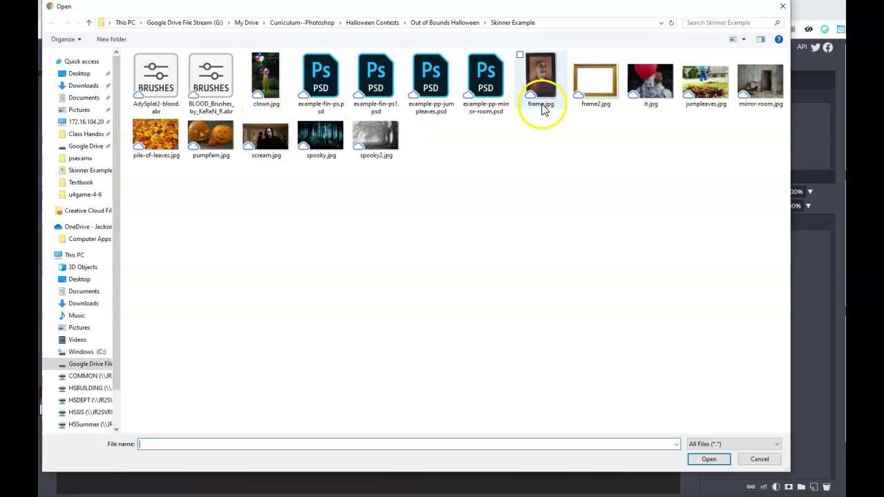
double_click(266, 148)
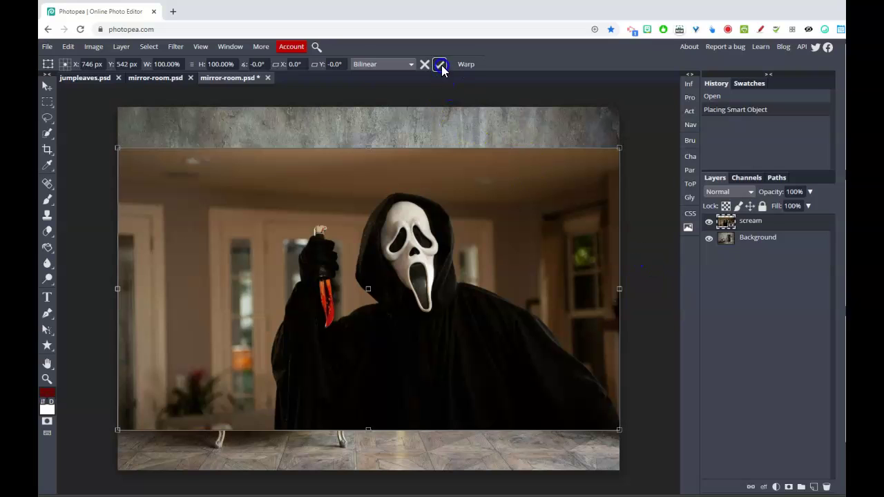
left_click(440, 64)
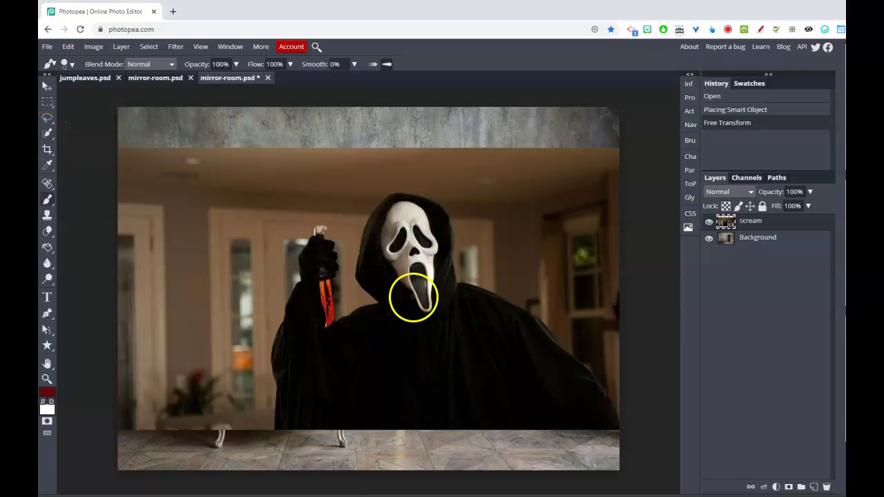
Lower the scream layer's opacity to 64% and scale it to about 61%, positioning the masked figure over the mirror
left_click_drag(775, 192, 753, 192)
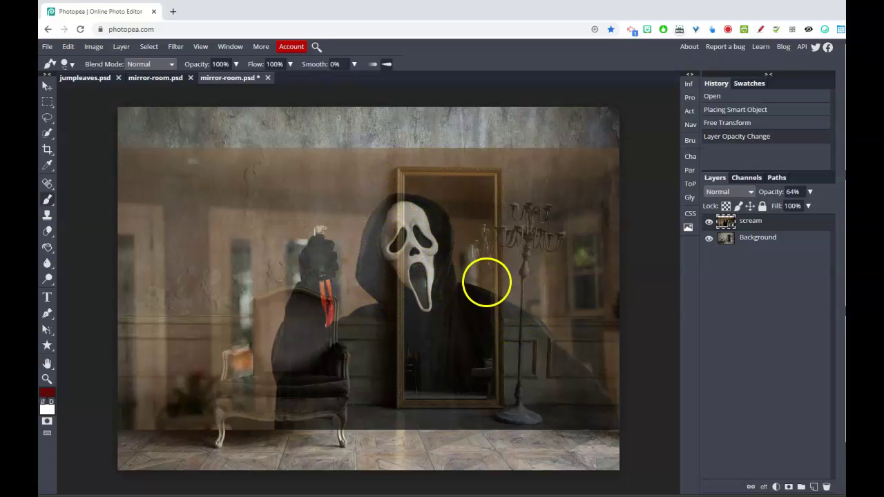
left_click(47, 85)
left_click_drag(119, 149, 301, 275)
left_click_drag(430, 366, 424, 360)
left_click_drag(296, 418, 308, 412)
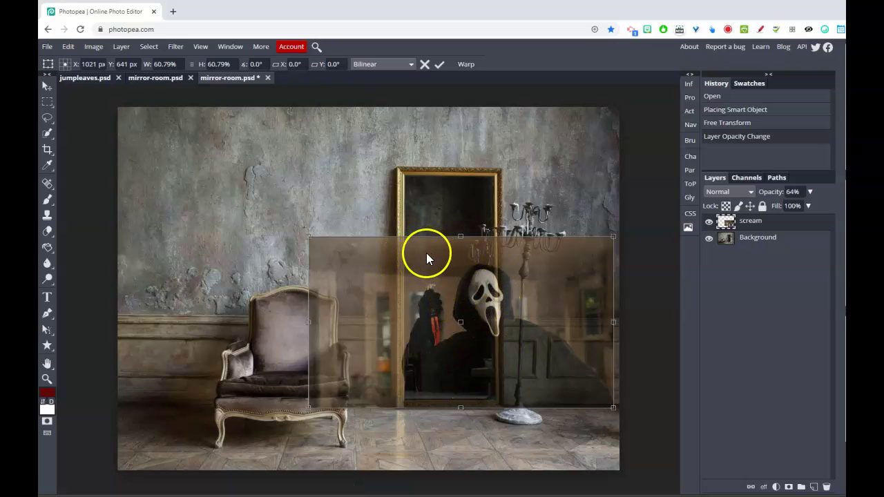
left_click(440, 64)
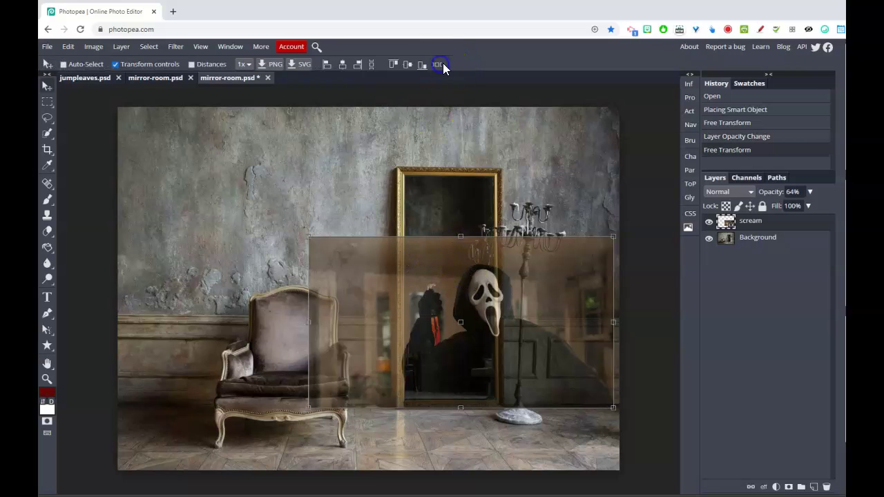
Scale the scream layer down to about 57% to fit the mirror and restore its opacity to 100%
left_click_drag(613, 237, 594, 251)
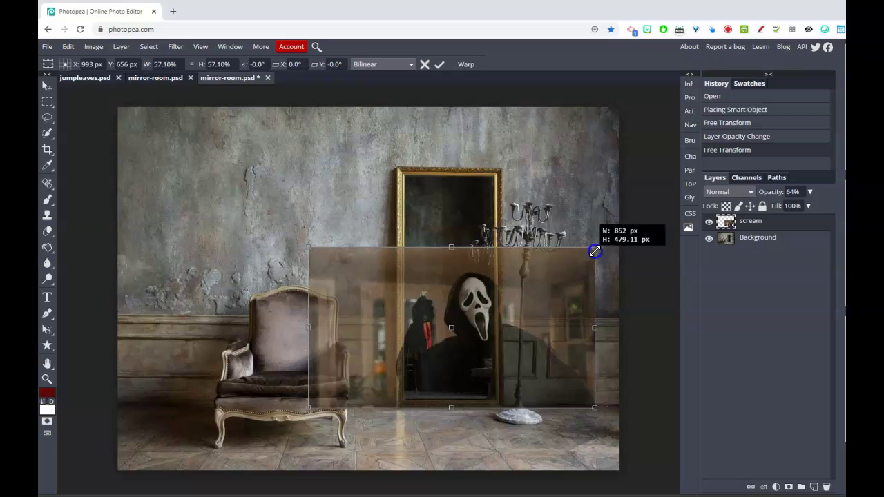
left_click_drag(594, 250, 595, 252)
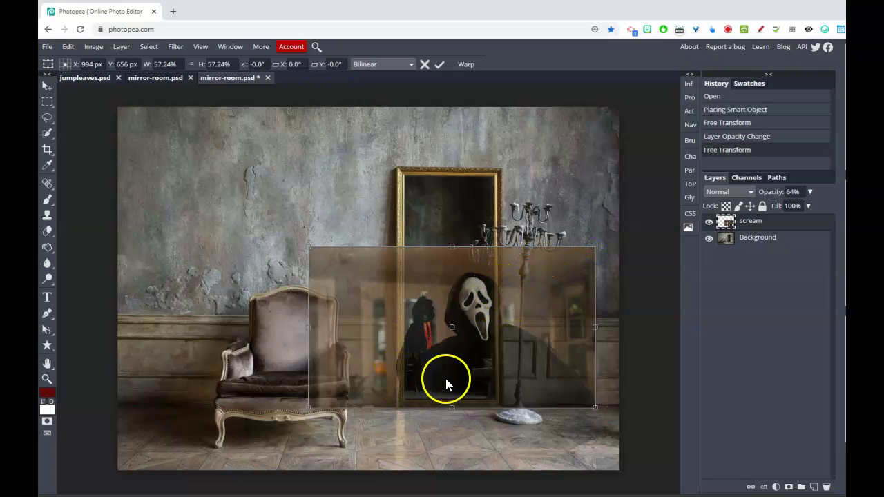
left_click(439, 64)
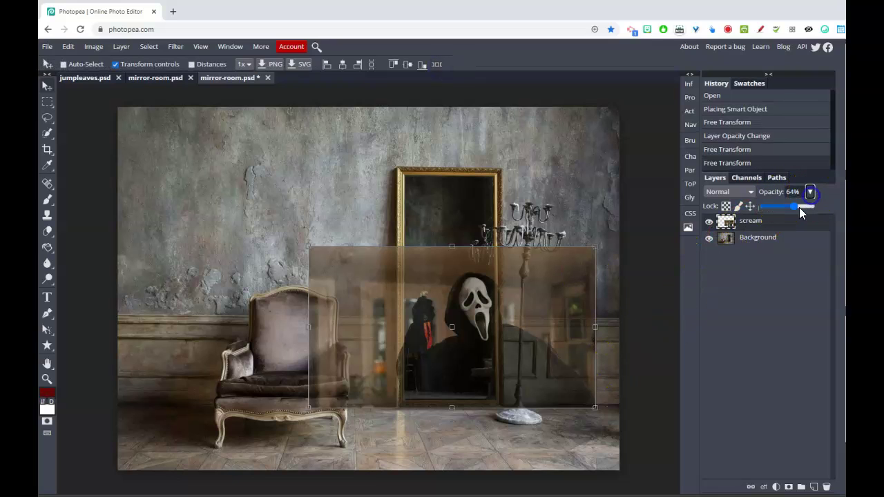
left_click_drag(799, 207, 822, 208)
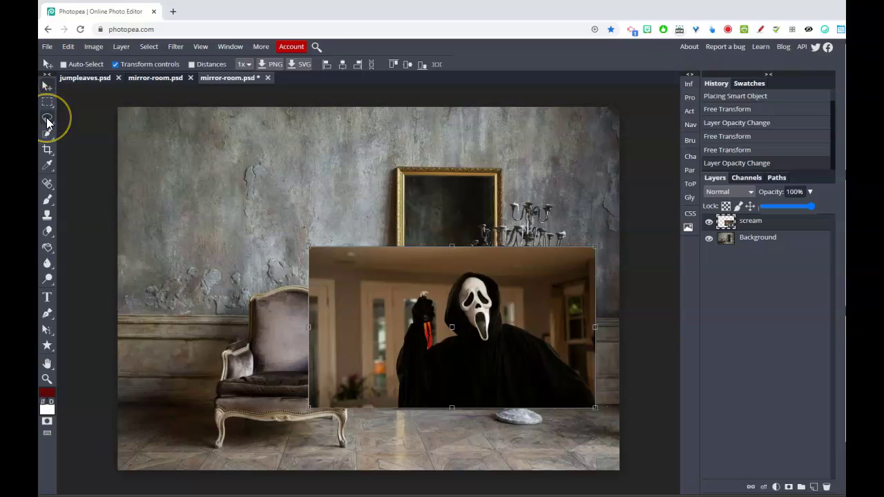
Trace the masked figure and its knife with the Magnetic Lasso and turn the selection into a raster mask on the scream layer
left_click_drag(46, 118, 69, 149)
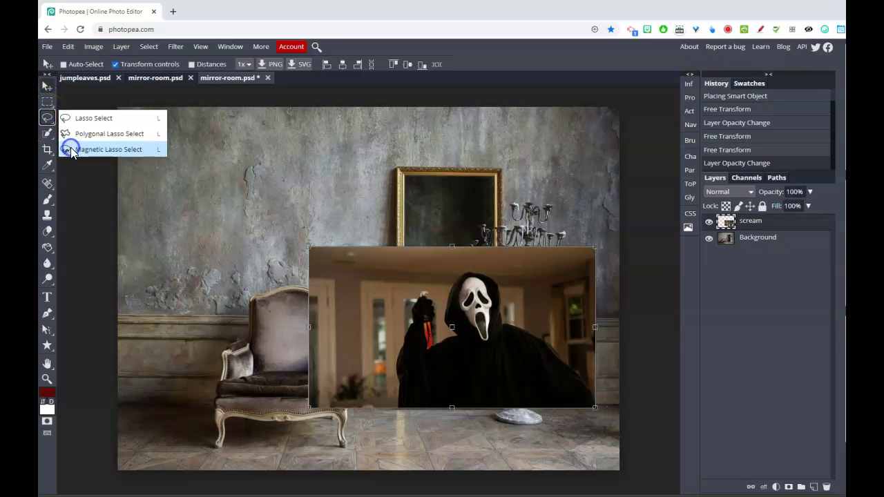
left_click(71, 151)
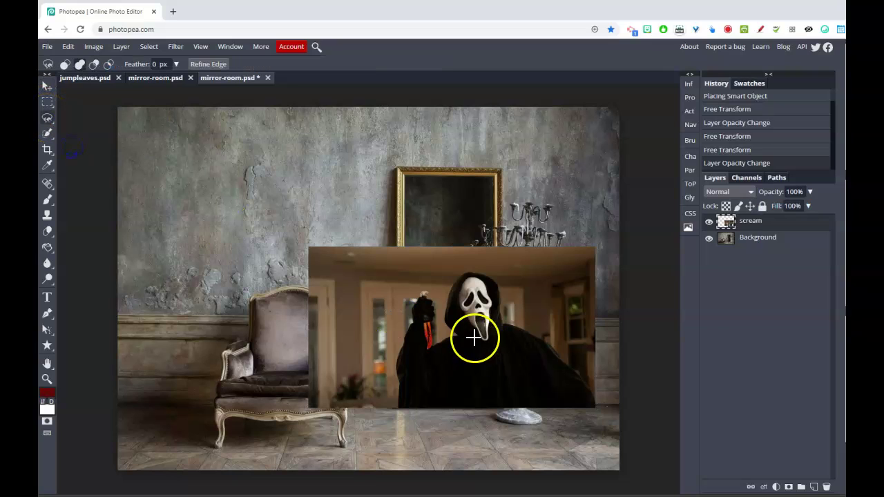
left_click(401, 385)
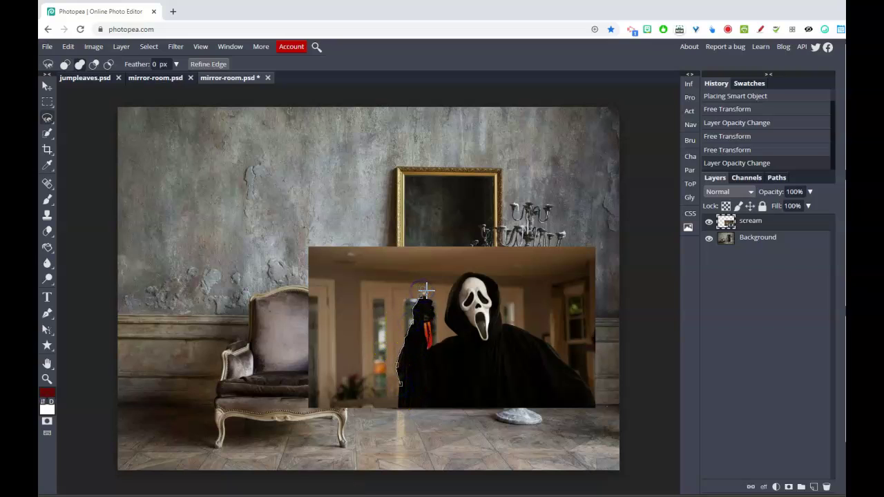
left_click(456, 338)
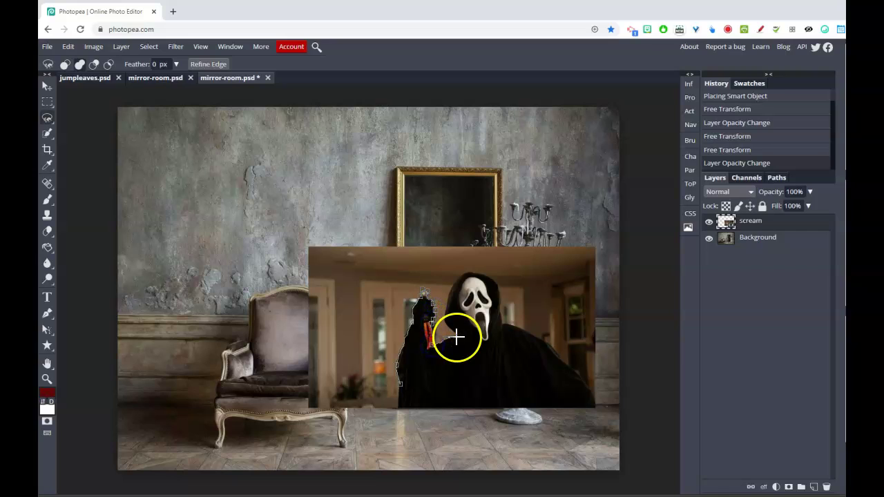
left_click(444, 285)
mouse_move(444, 285)
left_mouse_down()
mouse_move(453, 270)
mouse_move(472, 271)
left_mouse_up()
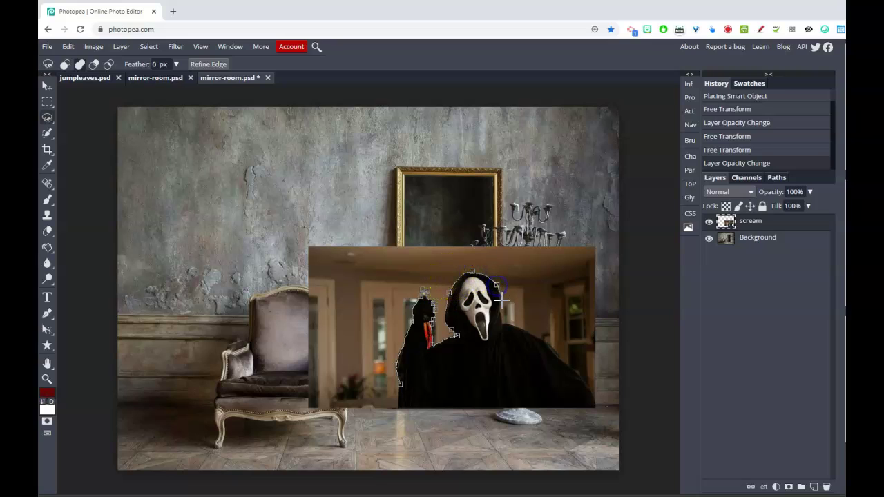
mouse_move(517, 330)
left_mouse_down()
mouse_move(558, 351)
mouse_move(597, 409)
left_mouse_up()
left_click(539, 450)
mouse_move(538, 449)
left_mouse_down()
mouse_move(420, 418)
mouse_move(400, 408)
mouse_move(401, 398)
left_mouse_up()
left_click(400, 385)
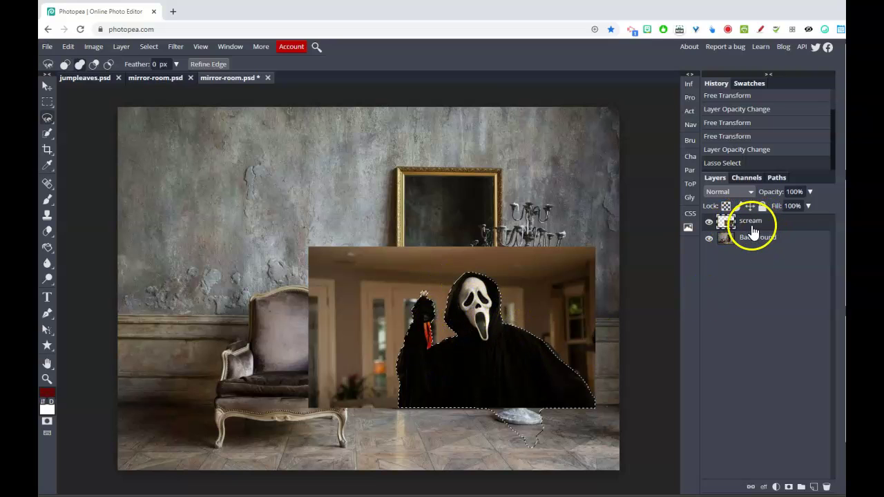
left_click(788, 487)
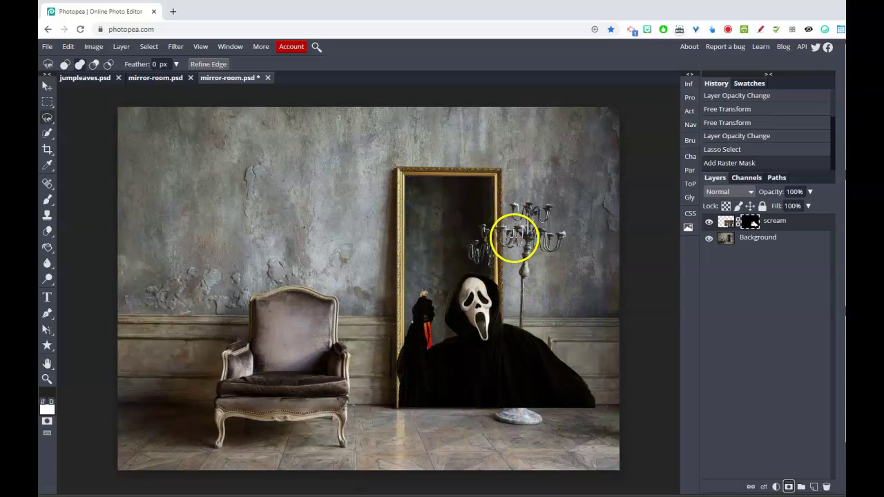
Hide the scream layer and select the mirror glass inside the gold frame with the Polygonal Lasso
left_click(708, 221)
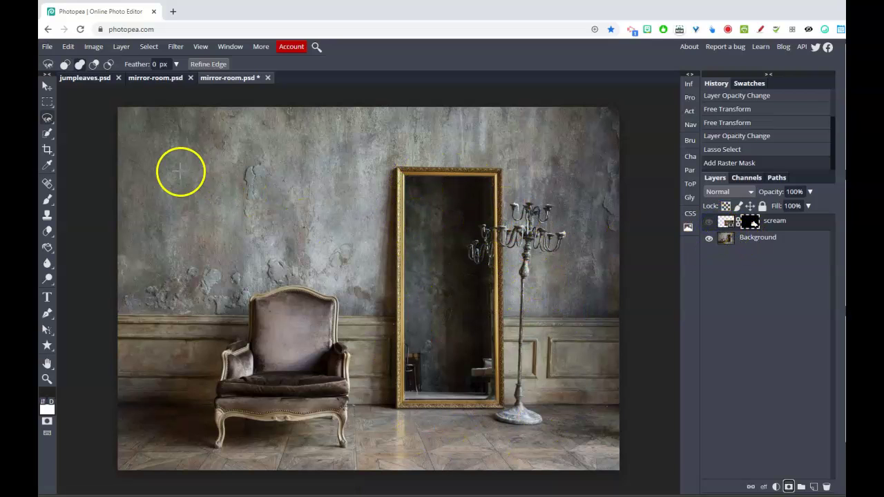
right_click(49, 119)
left_click(67, 134)
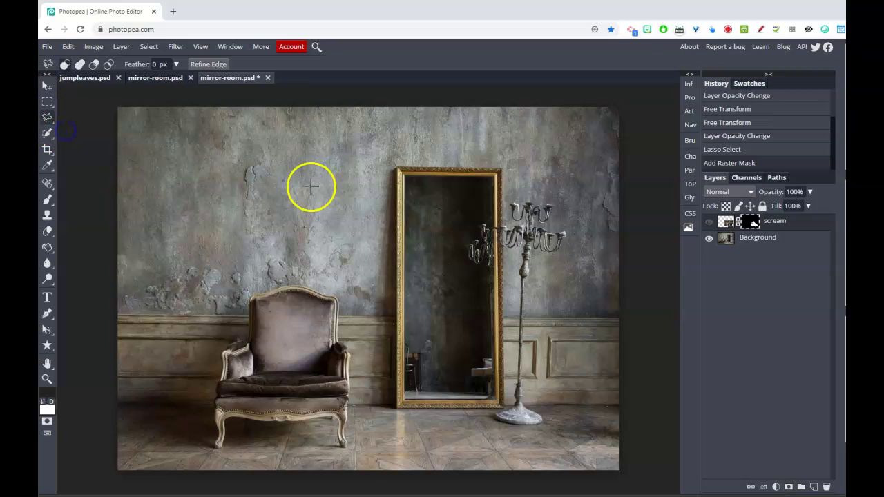
left_click(404, 176)
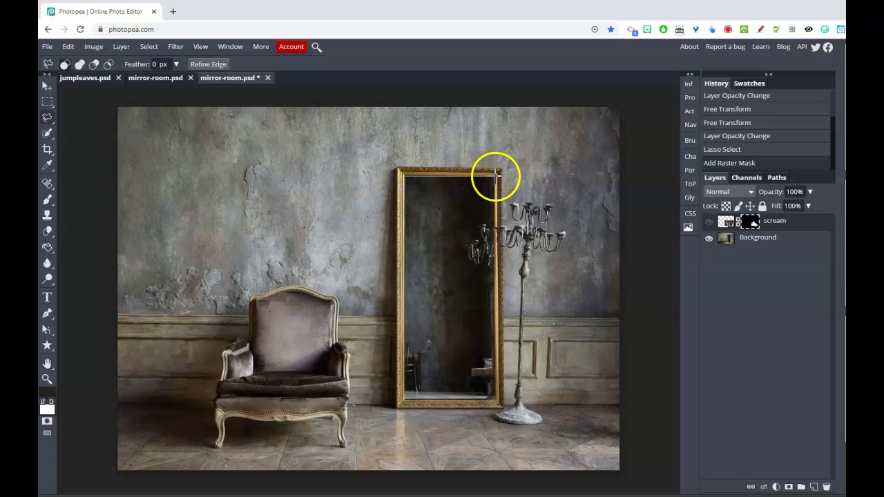
left_click(496, 176)
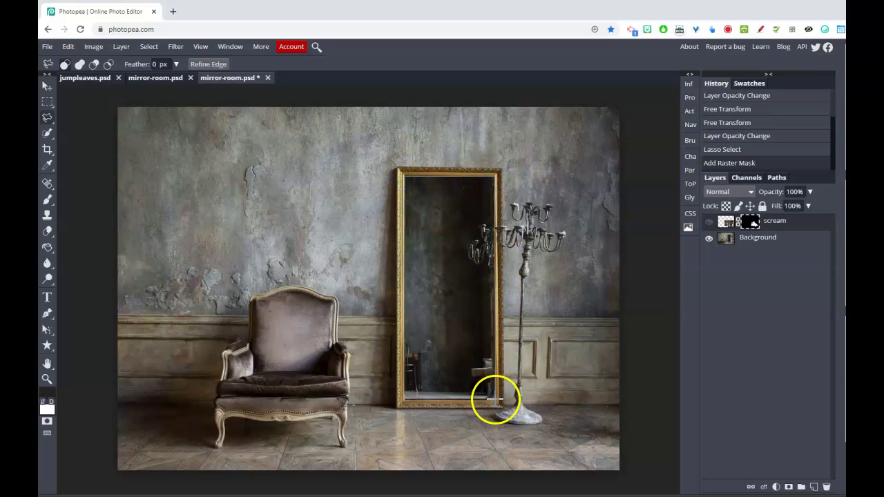
left_click(495, 402)
left_click(404, 399)
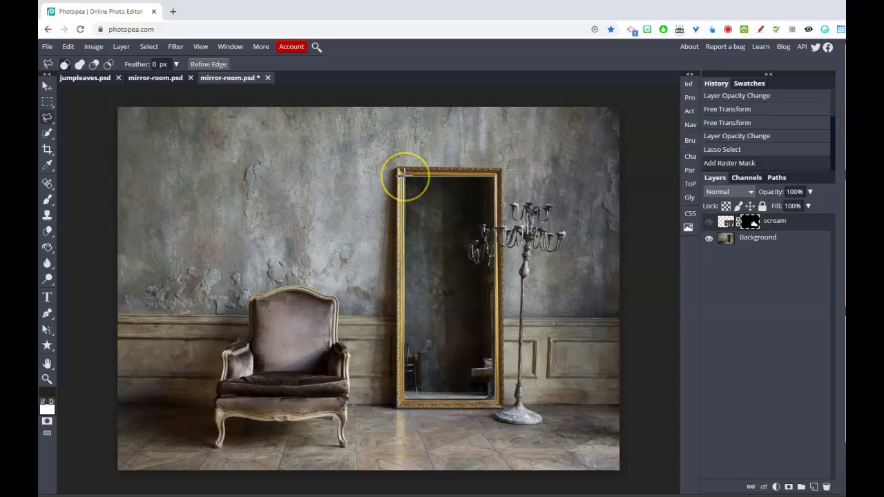
left_click(404, 176)
Invert the selection to cover everything outside the mirror glass and make the scream layer visible again
left_click(750, 222)
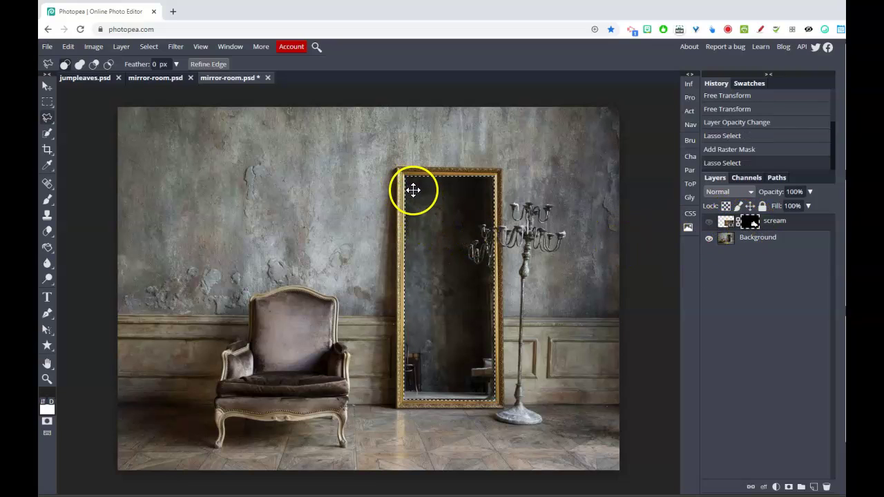
left_click_drag(423, 184, 464, 228)
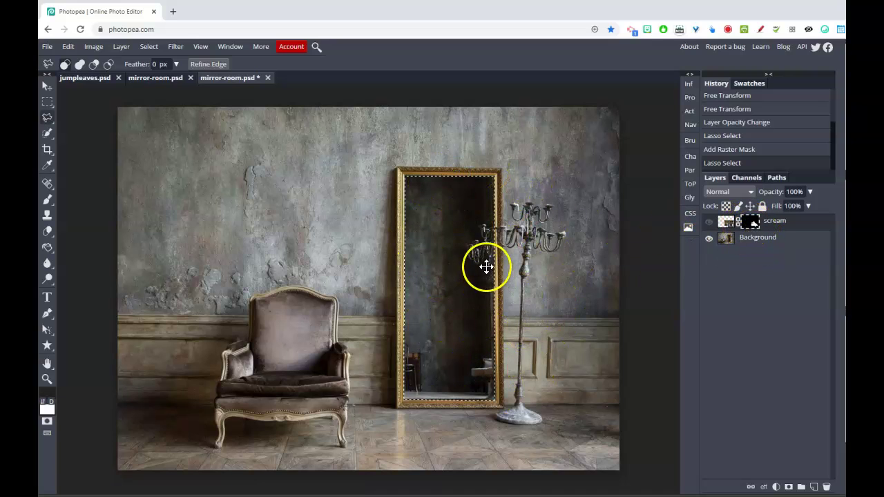
left_click(148, 47)
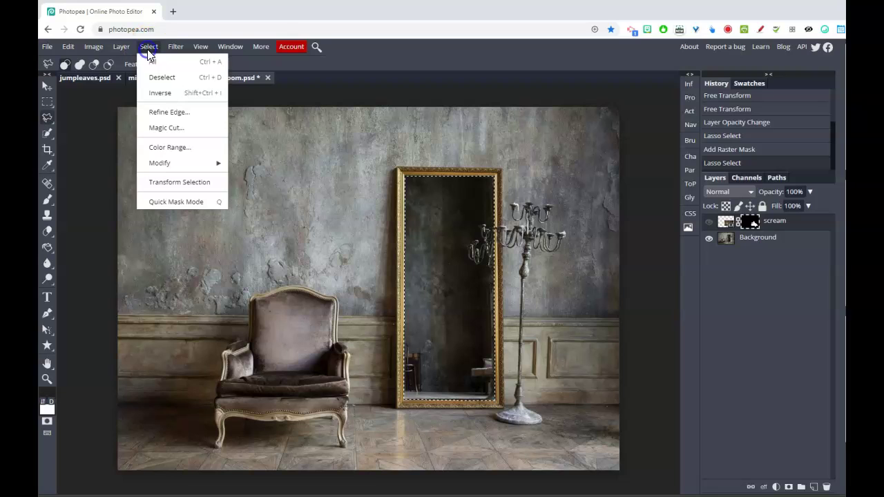
left_click(158, 97)
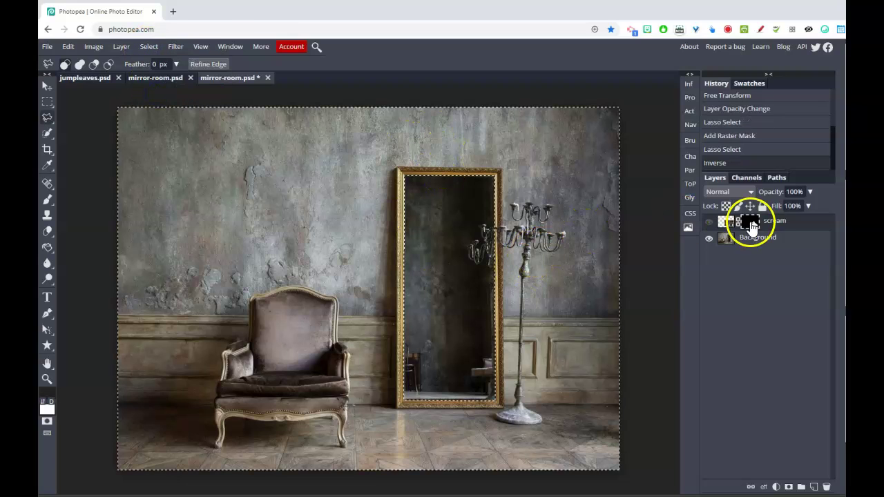
left_click(709, 221)
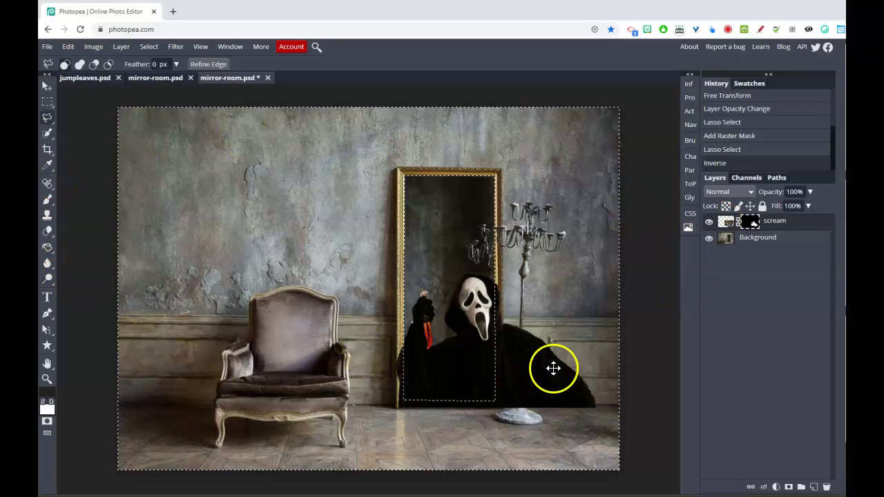
Set the foreground colour to pure black, hex 000000
left_click(46, 400)
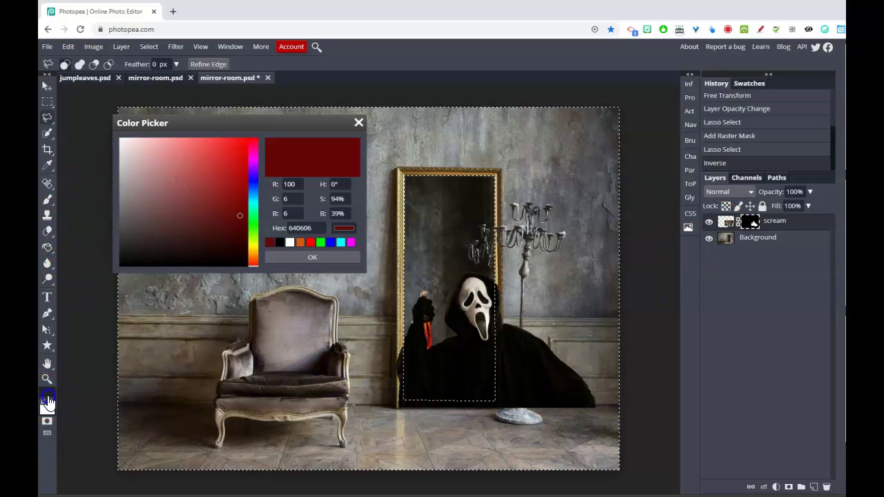
left_click(280, 242)
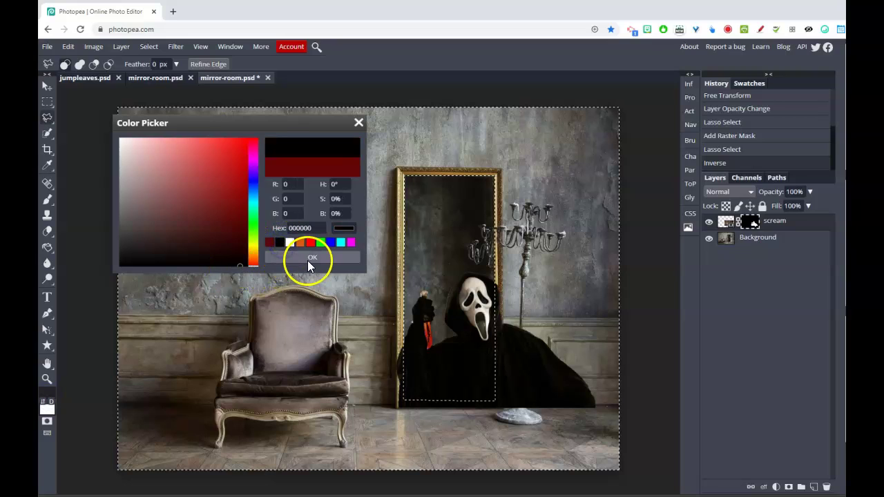
left_click_drag(241, 265, 107, 262)
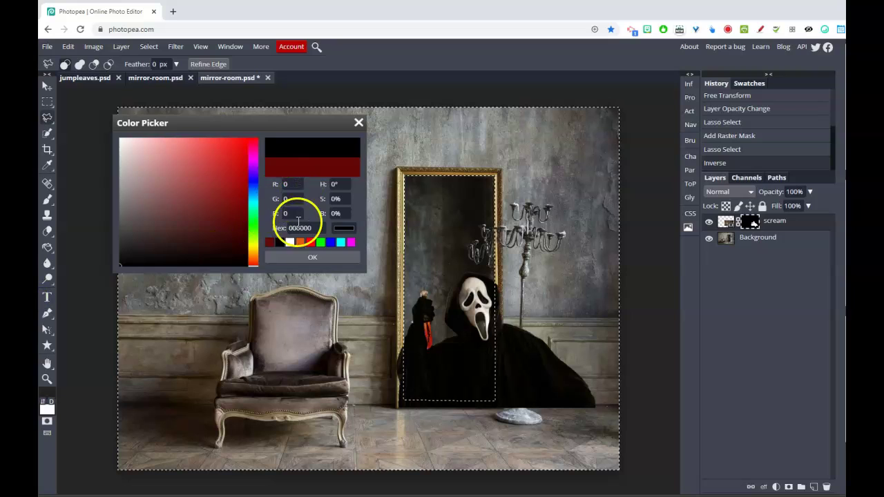
left_click(313, 257)
left_click(53, 402)
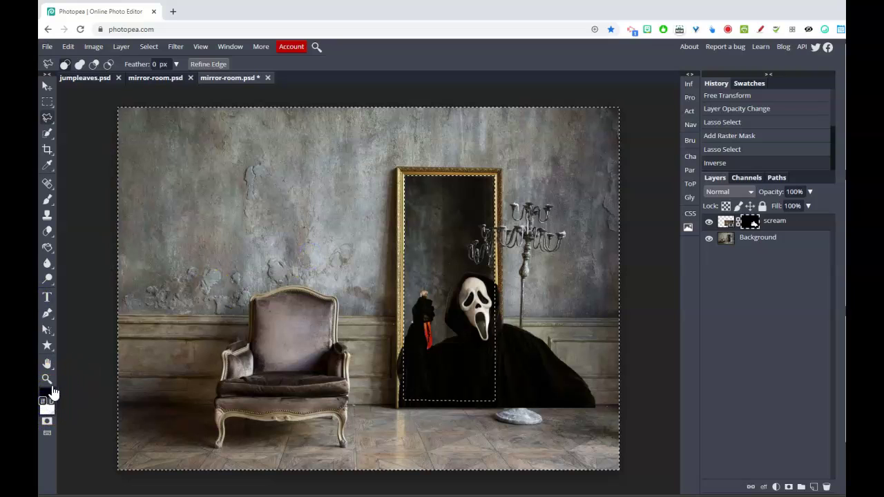
Paint black on the scream layer's mask to hide all of the figure outside the mirror glass and remove the selection
left_click(47, 200)
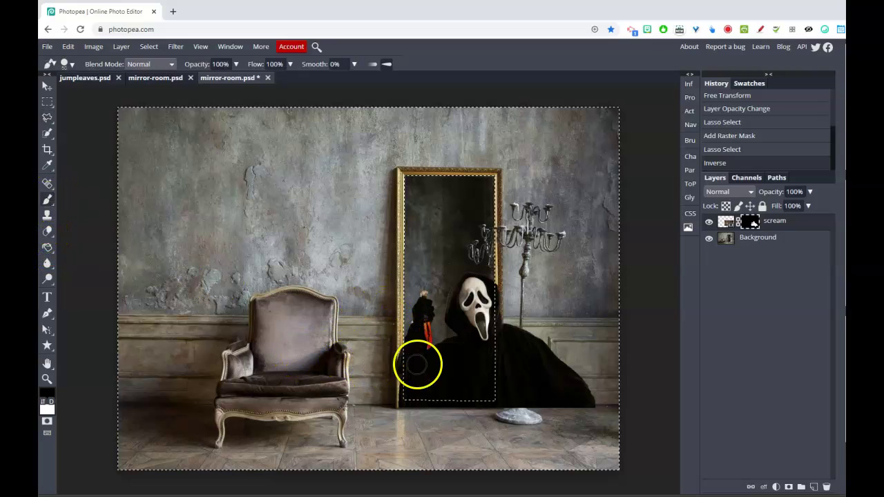
mouse_move(415, 414)
left_mouse_down()
mouse_move(485, 408)
mouse_move(483, 252)
mouse_move(541, 350)
mouse_move(586, 373)
mouse_move(522, 282)
mouse_move(517, 373)
mouse_move(431, 373)
mouse_move(389, 360)
left_mouse_up()
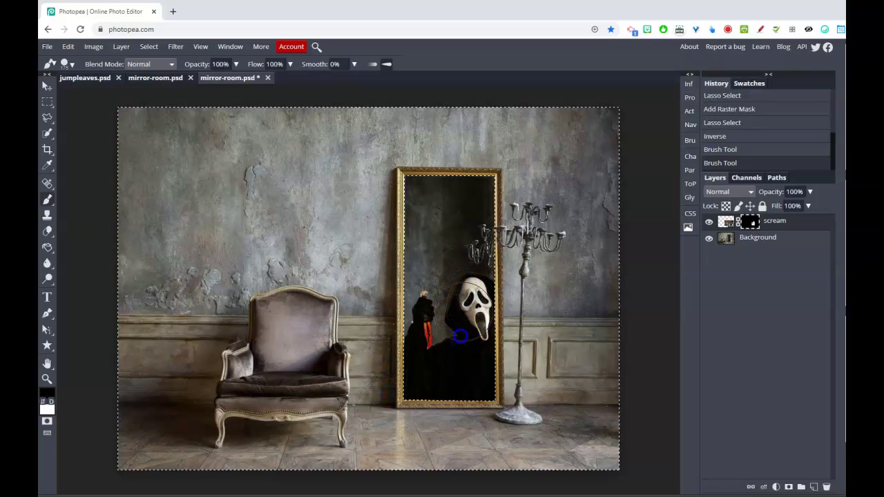
mouse_move(479, 420)
left_mouse_down()
mouse_move(390, 401)
mouse_move(537, 296)
mouse_move(571, 214)
left_mouse_up()
key("ctrl+d")
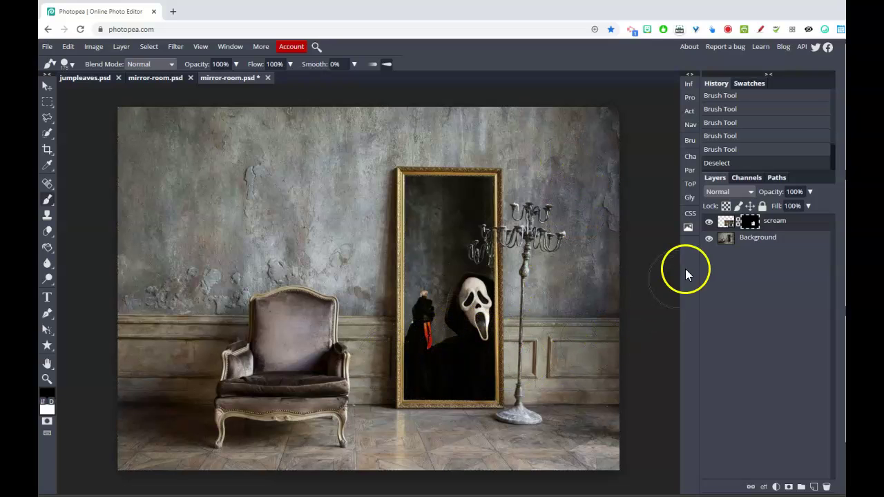
Compare the figure at close range with the scream layer's raster mask disabled and enabled
right_click(751, 222)
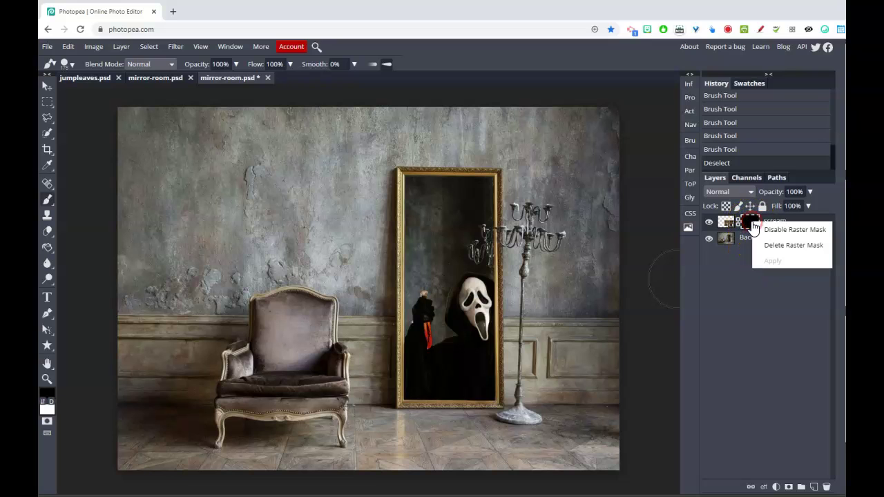
left_click(773, 230)
left_click(47, 379)
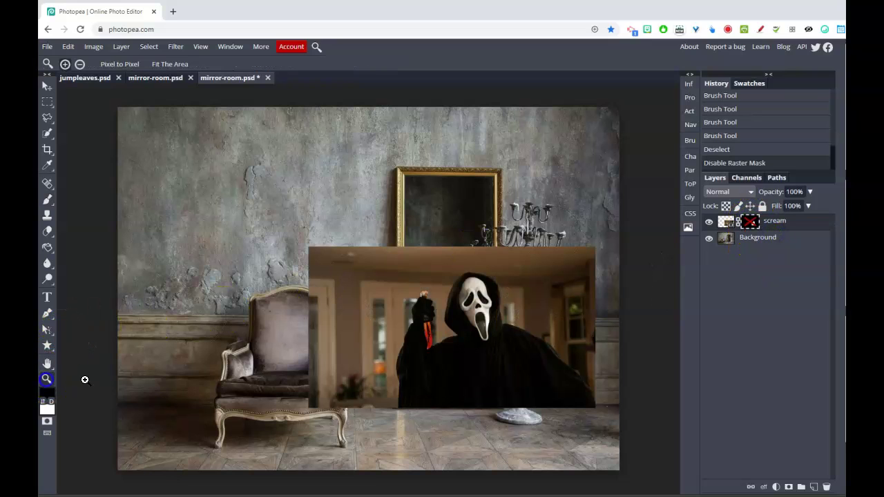
left_click(429, 341)
left_click(484, 342)
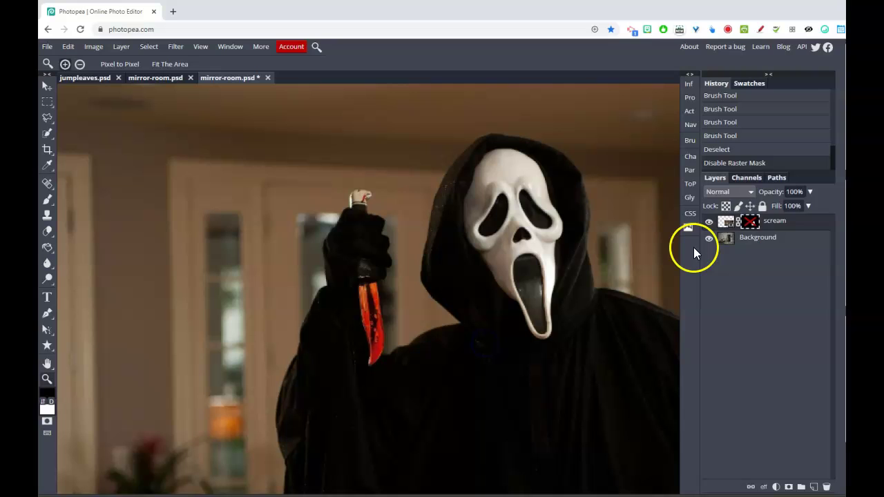
right_click(750, 221)
left_click(762, 231)
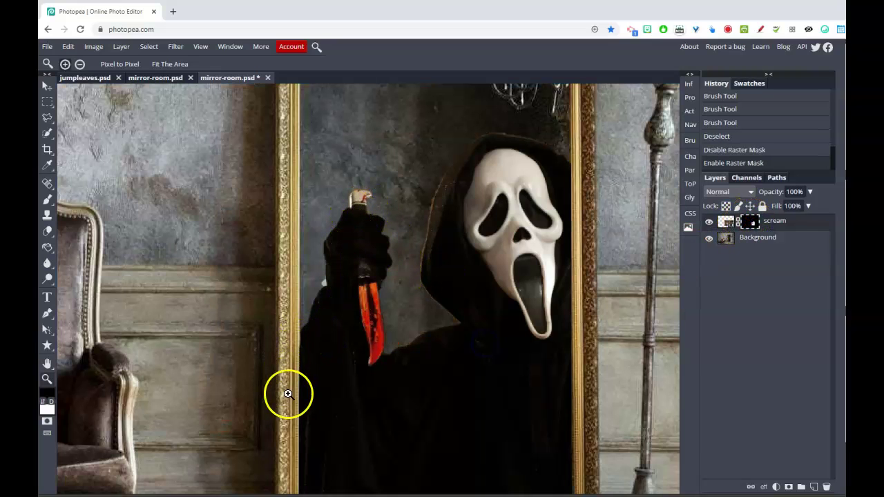
Disable the scream layer's raster mask and select the outer sleeve of the knife arm with the Magnetic Lasso
right_click(754, 224)
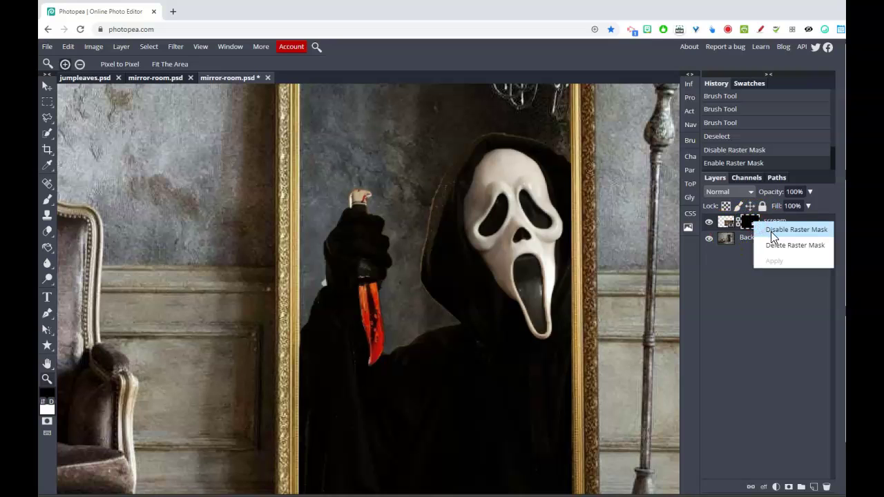
left_click(772, 231)
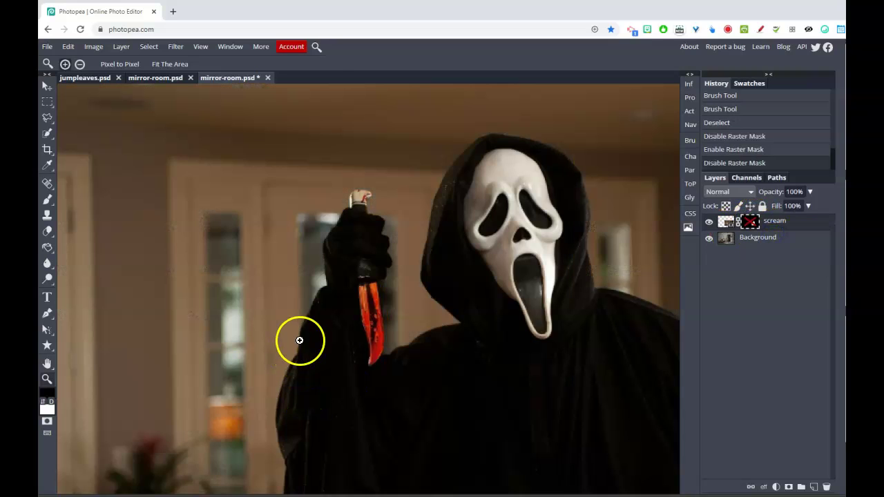
scroll(283, 426, "down", 3)
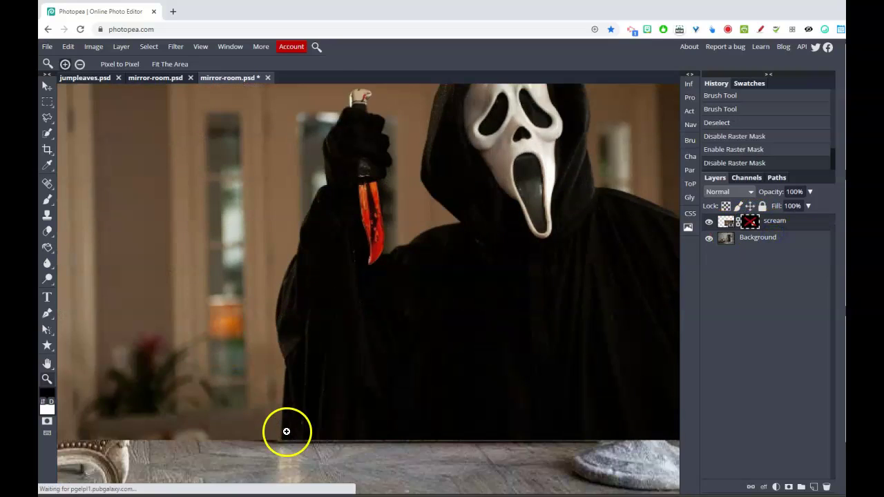
left_click(47, 136)
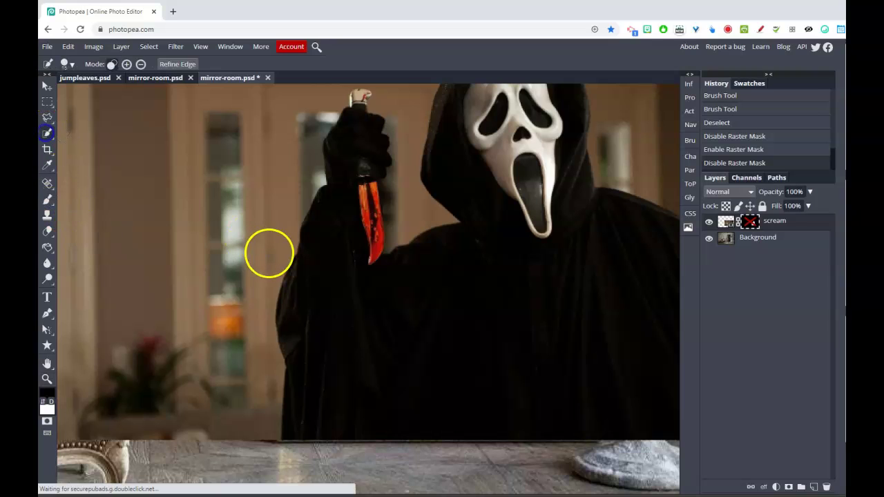
left_click(48, 124)
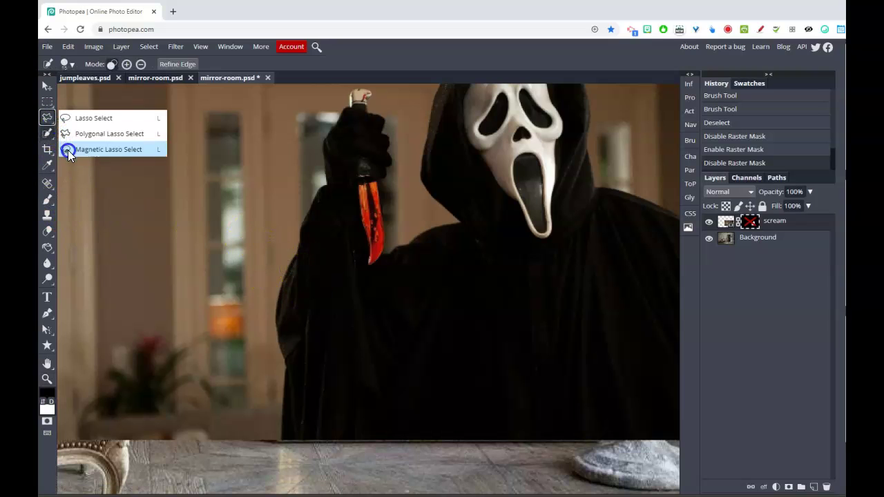
left_click(67, 148)
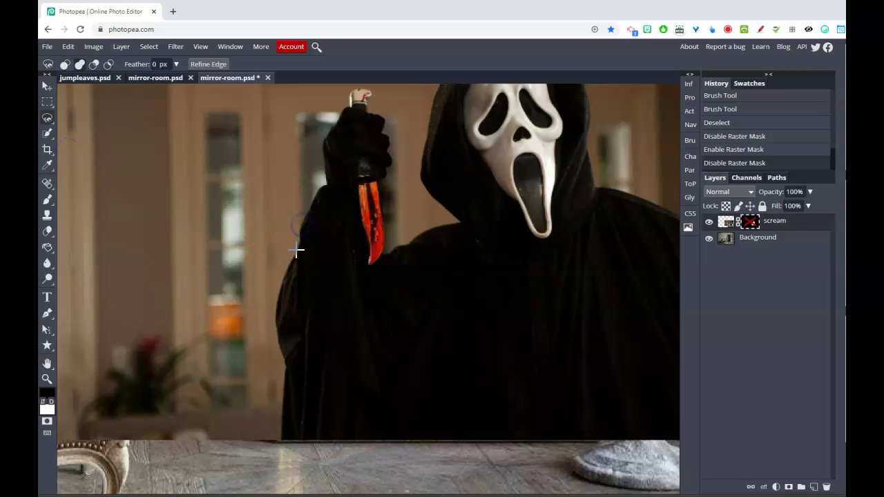
mouse_move(296, 248)
left_mouse_down()
mouse_move(274, 312)
mouse_move(274, 347)
mouse_move(294, 400)
mouse_move(289, 384)
left_mouse_up()
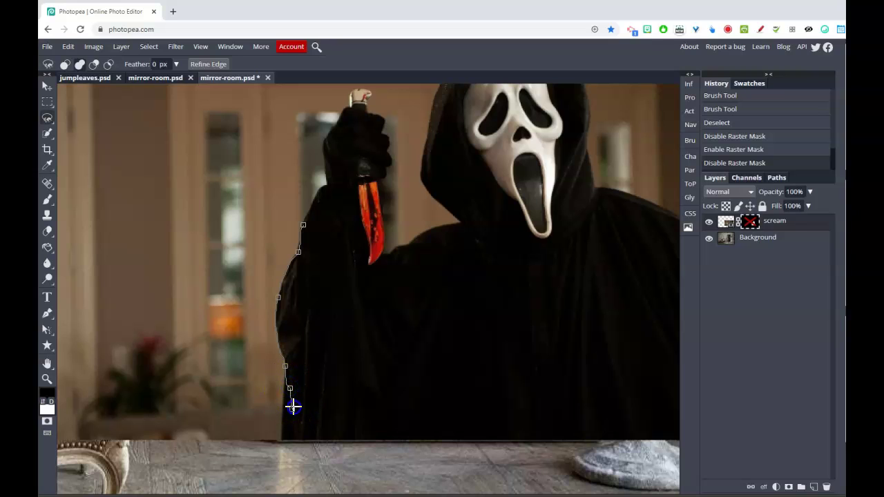
mouse_move(301, 419)
left_mouse_down()
mouse_move(401, 383)
mouse_move(399, 328)
mouse_move(379, 276)
mouse_move(304, 223)
left_mouse_up()
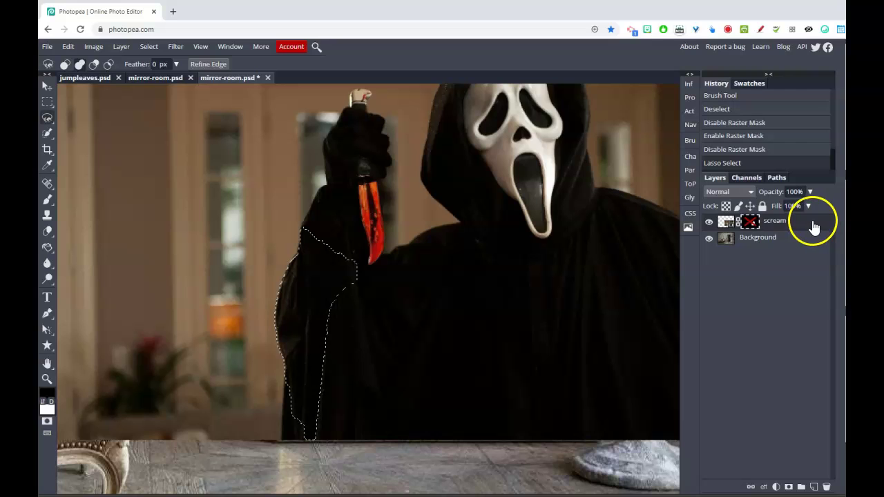
Duplicate the scream layer, name the copy arm, and hide the original scream layer
left_click_drag(809, 226, 814, 487)
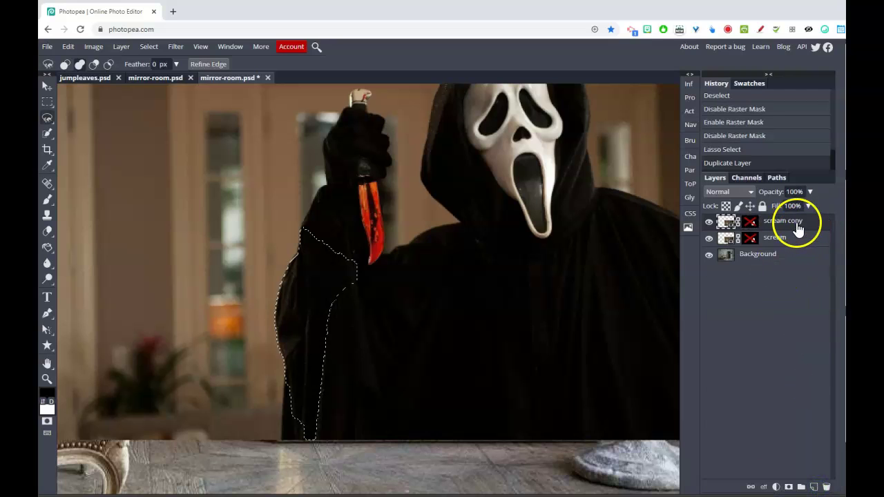
type("m")
key("Return")
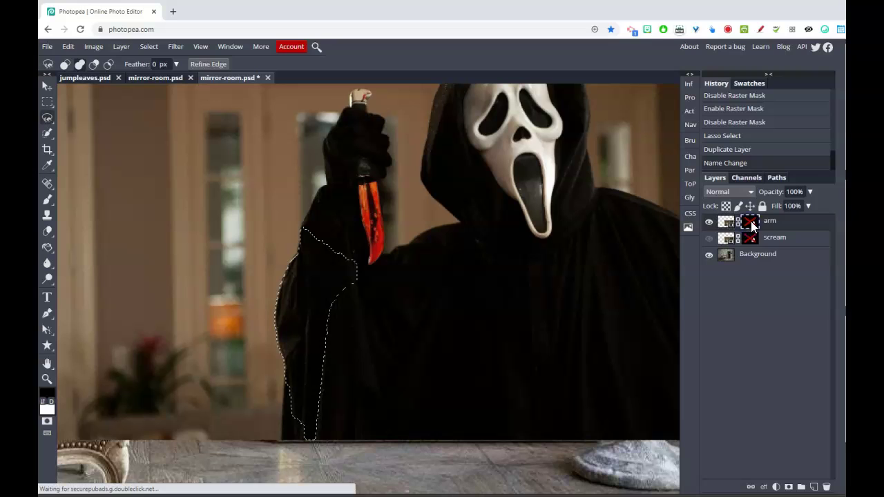
Replace the arm layer's raster mask with a new one made from the sleeve selection
right_click(752, 223)
left_click(767, 246)
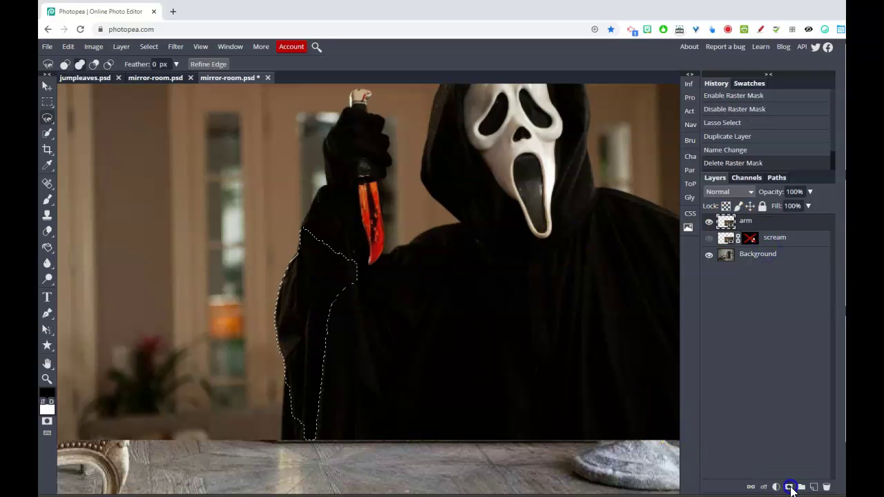
left_click(789, 487)
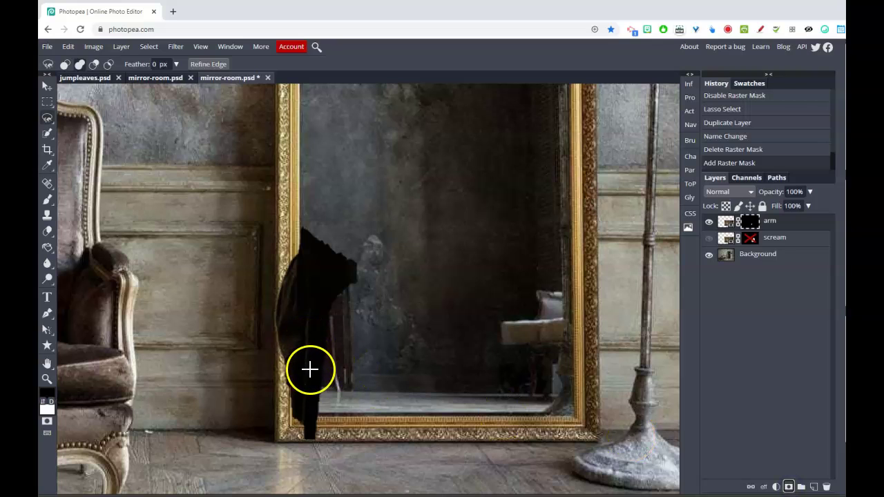
Enable the scream layer's raster mask and make the layer visible again
right_click(751, 241)
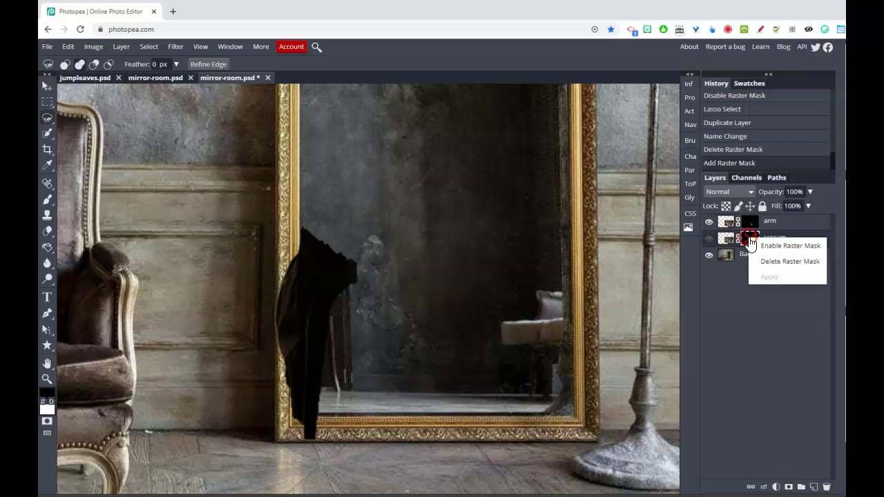
left_click(782, 243)
left_click(708, 239)
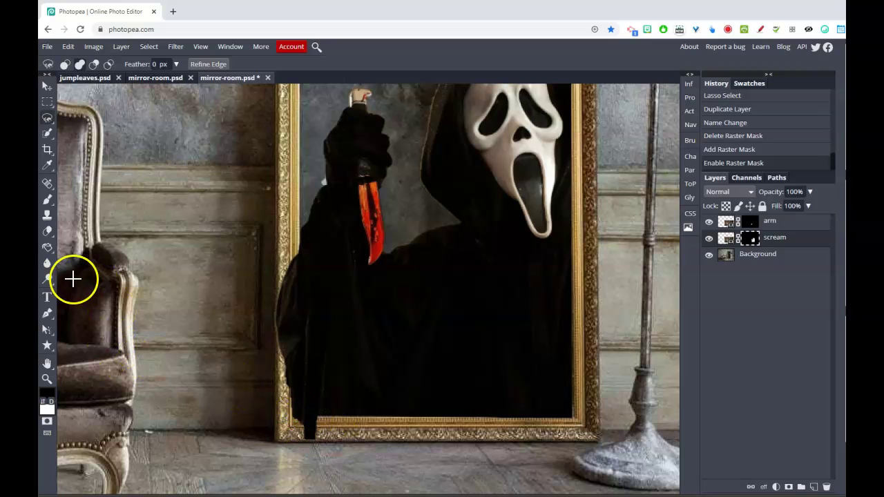
Toggle the arm layer's visibility to examine how the sleeve overlaps the mirror frame
left_click(49, 201)
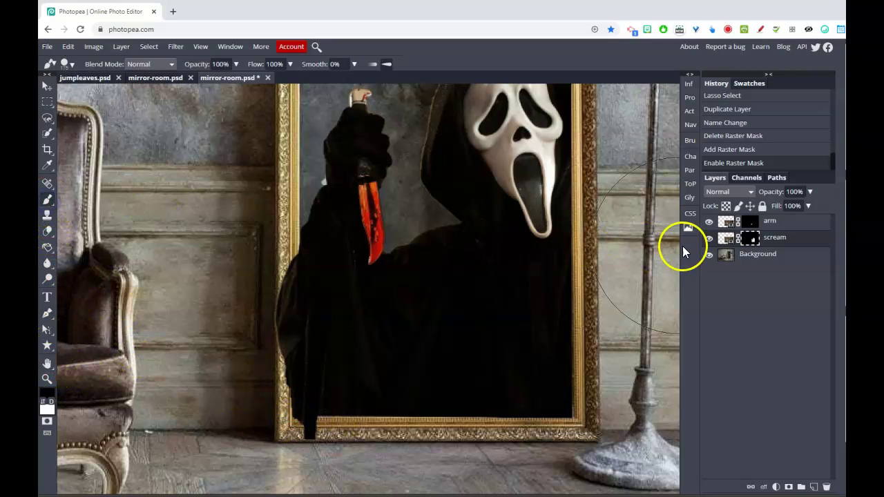
left_click(709, 222)
left_click(709, 222)
left_click(709, 222)
left_click(709, 222)
left_click(709, 222)
left_click(709, 222)
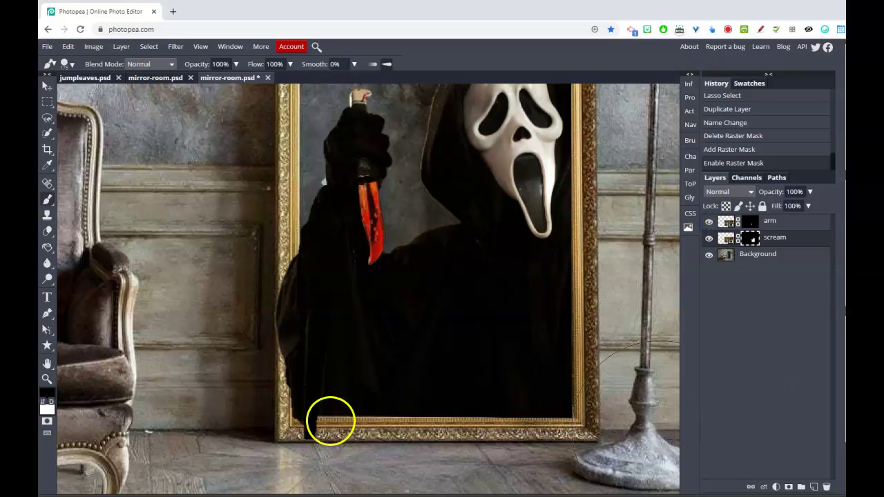
Try to paint out the sleeve's lower end over the frame with black, and make the arm layer's mask the active target
mouse_move(295, 439)
left_mouse_down()
mouse_move(312, 436)
mouse_move(300, 435)
left_mouse_up()
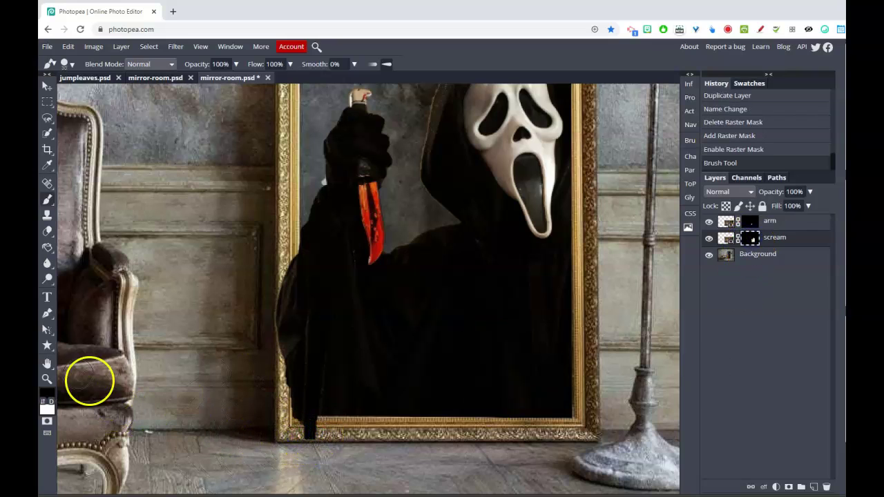
left_click(750, 223)
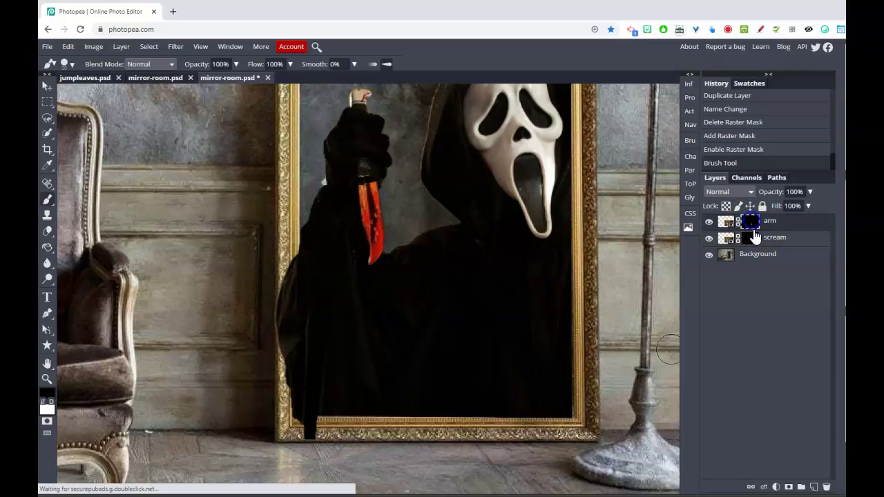
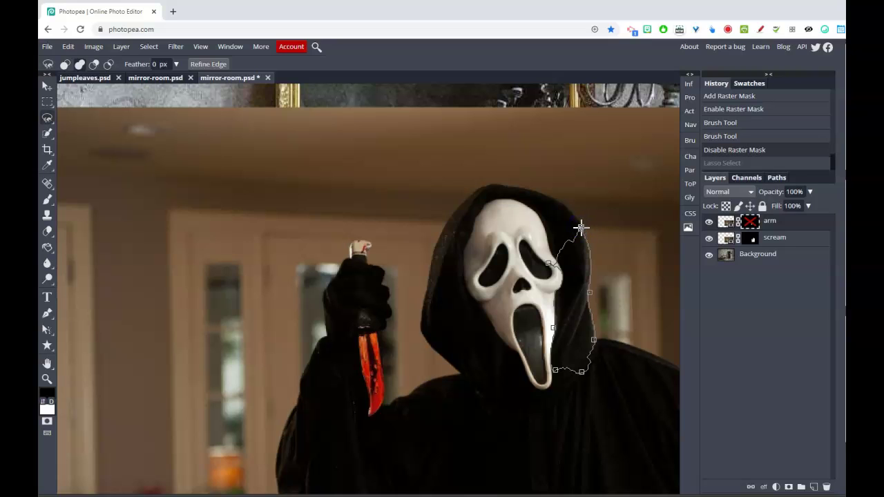
Complete the Magnetic Lasso selection of the hood edge beside the mask face and enable the arm layer's raster mask
left_click(581, 227)
right_click(754, 221)
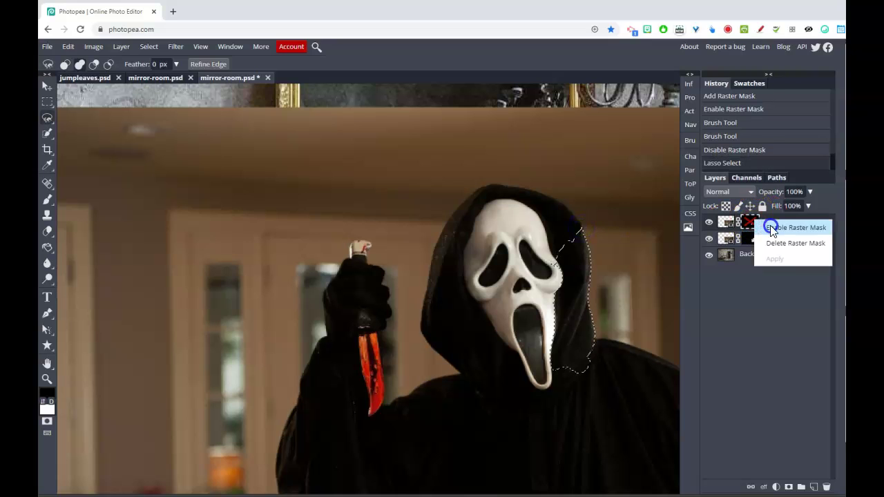
left_click(771, 229)
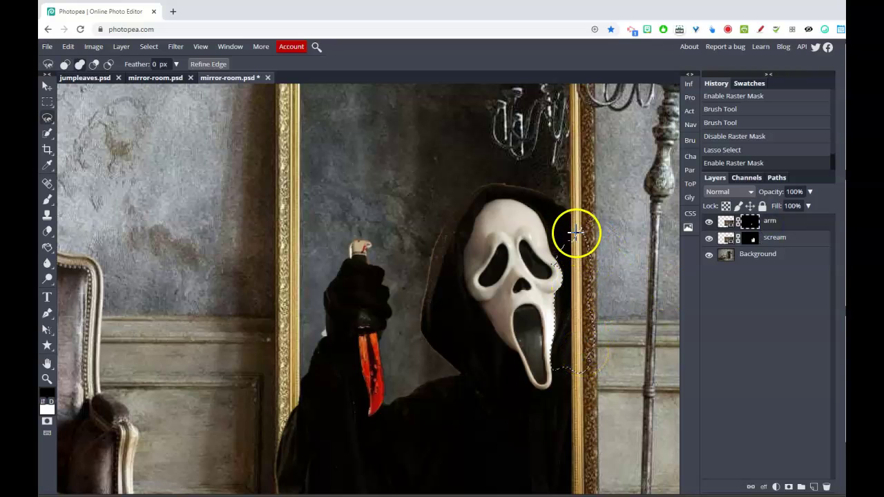
Paint white on the arm layer's mask inside the selection to reveal the hood edge over the mirror frame
left_click(47, 199)
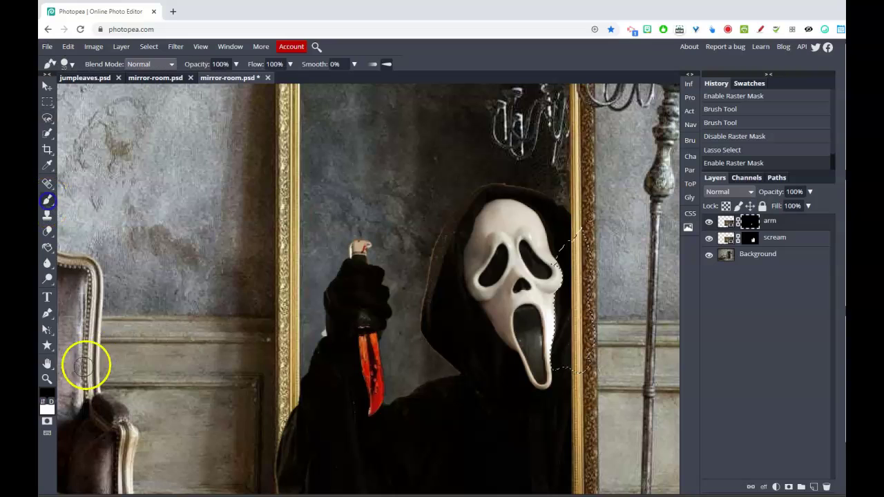
left_click(44, 402)
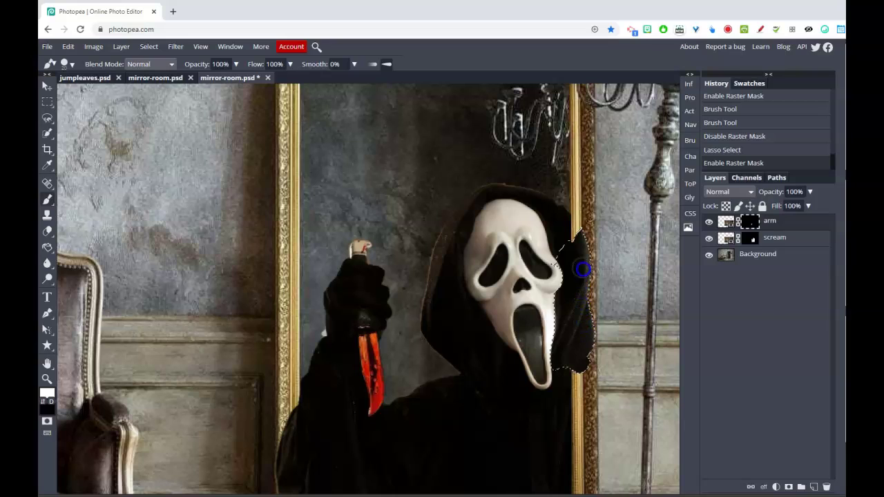
left_click(578, 241)
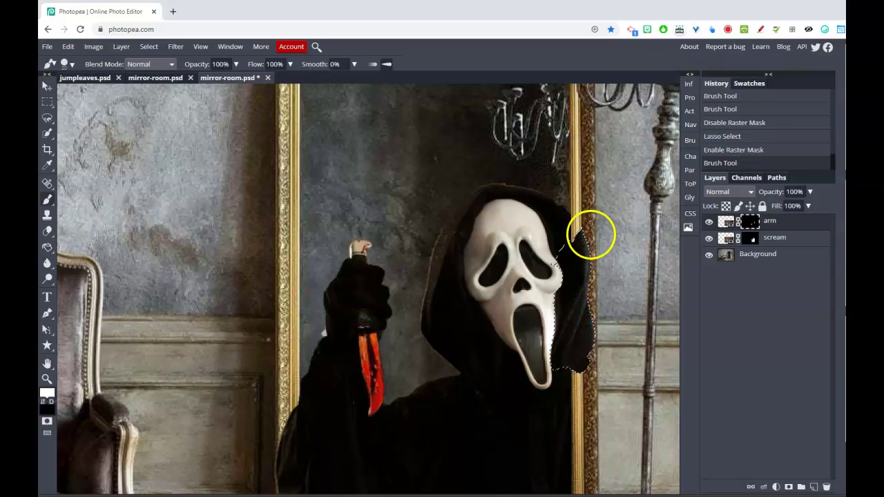
Clear the selection and paint white on the arm layer's mask to fill in the hood beside the mask face
key("ctrl+d")
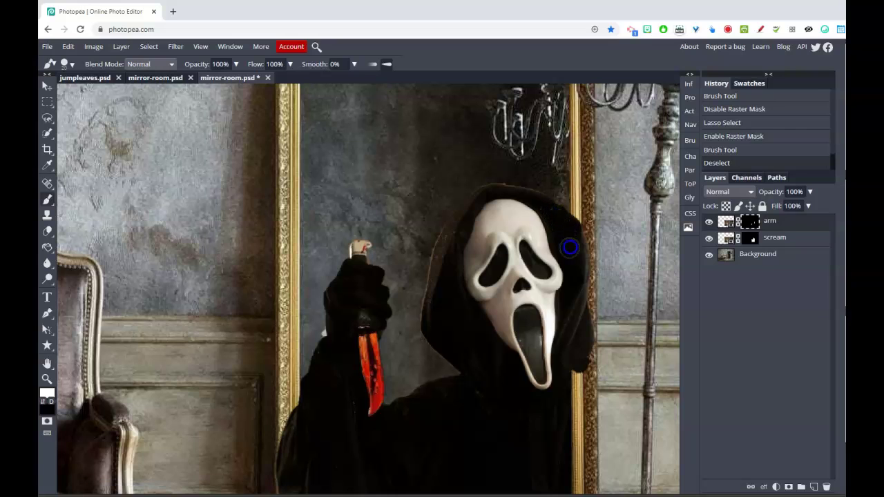
left_click(567, 231)
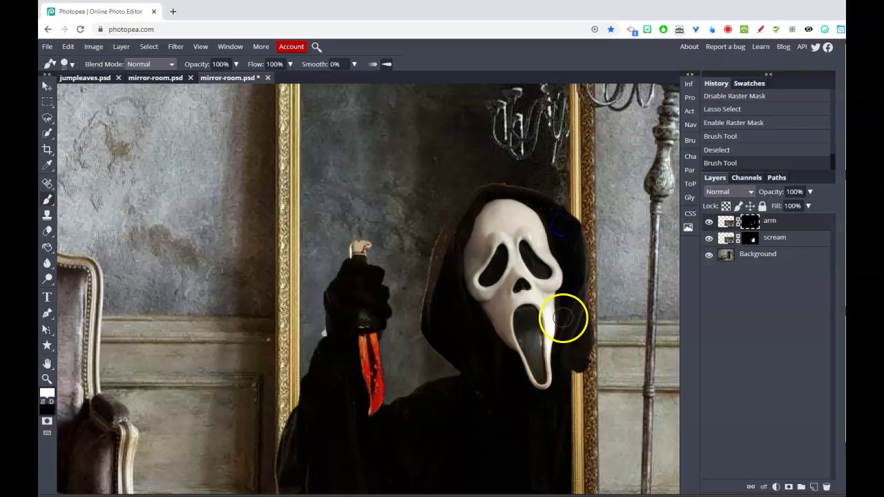
Paint black on the arm layer's mask to trim the hood's lower corner where it overlaps the mirror frame
scroll(580, 349, "down", 3)
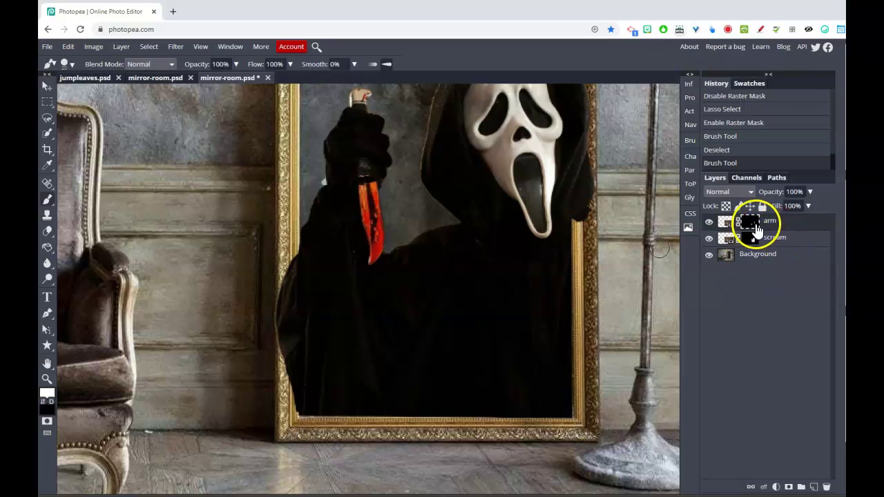
left_click(42, 400)
scroll(481, 408, "up", 3)
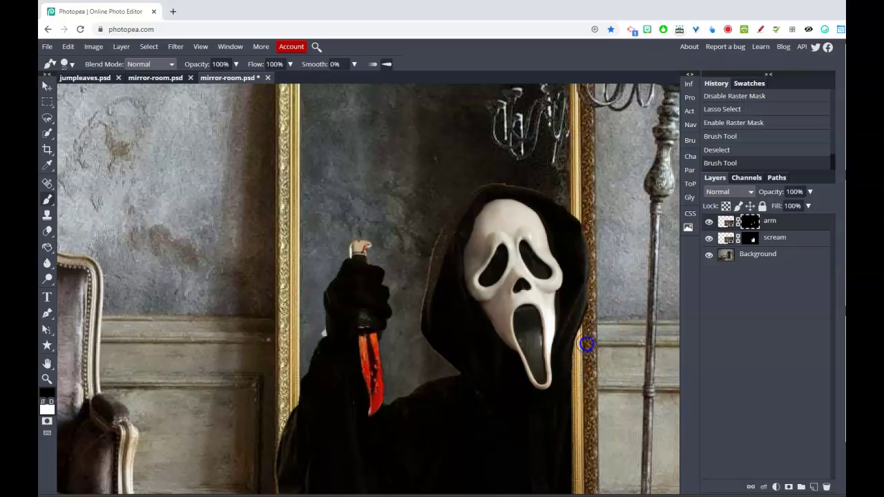
left_click(615, 357)
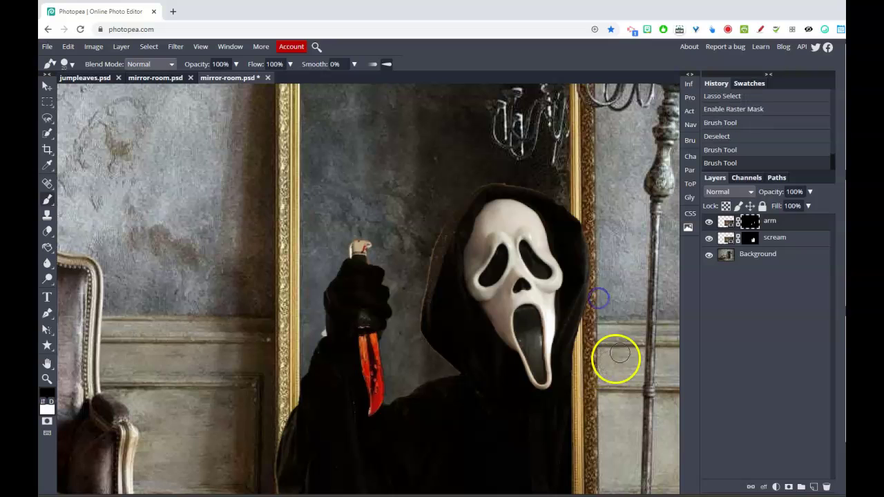
Add an empty layer named blood above the arm layer
key("ctrl+minus")
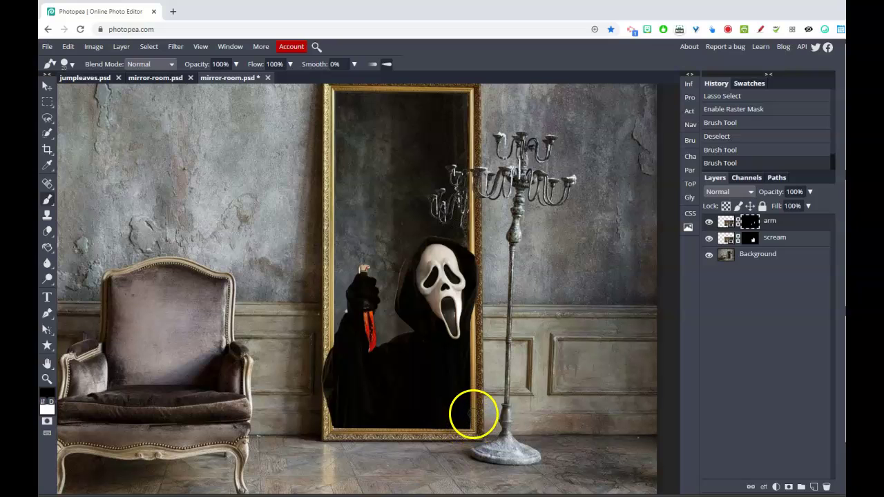
mouse_move(485, 436)
left_mouse_down()
mouse_move(474, 375)
mouse_move(471, 417)
mouse_move(462, 422)
mouse_move(482, 421)
mouse_move(471, 422)
mouse_move(478, 404)
mouse_move(467, 296)
left_mouse_up()
key("ctrl+minus")
key("ctrl+minus")
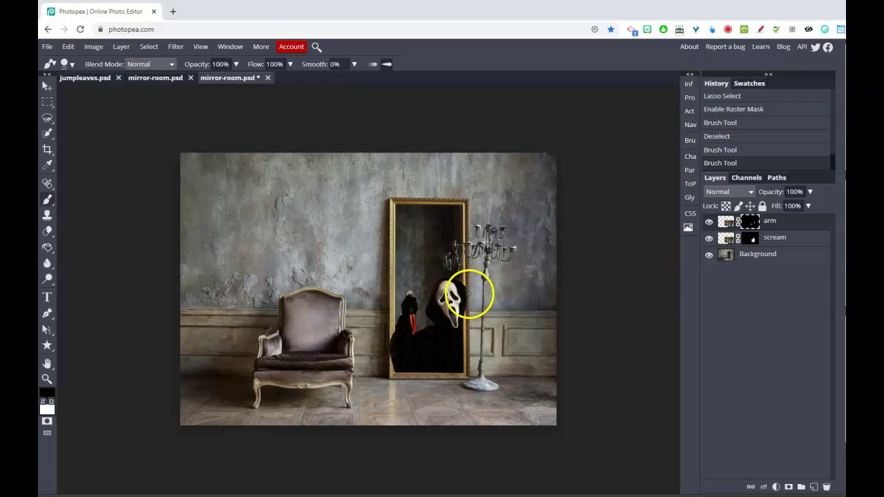
left_click(814, 487)
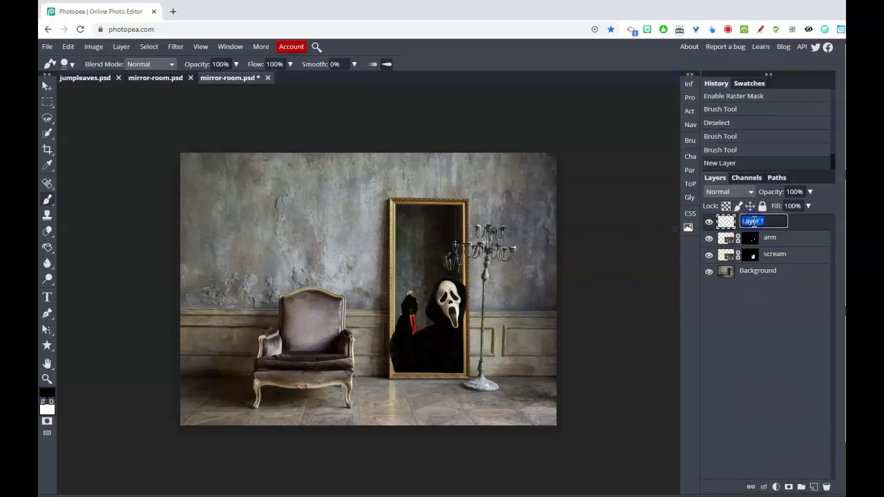
key("Return")
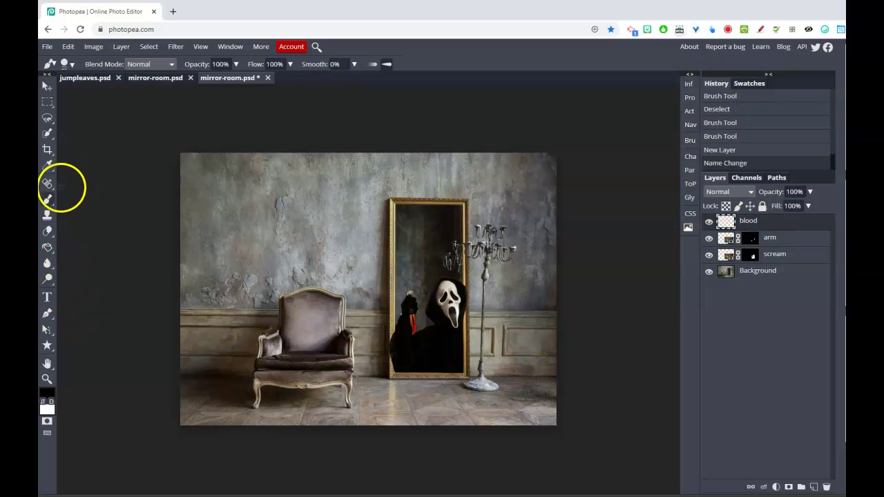
Load the BLOOD_Brushes_by_KeReN_R.abr brush set and choose a blood splatter tip for the Brush tool
left_click(72, 64)
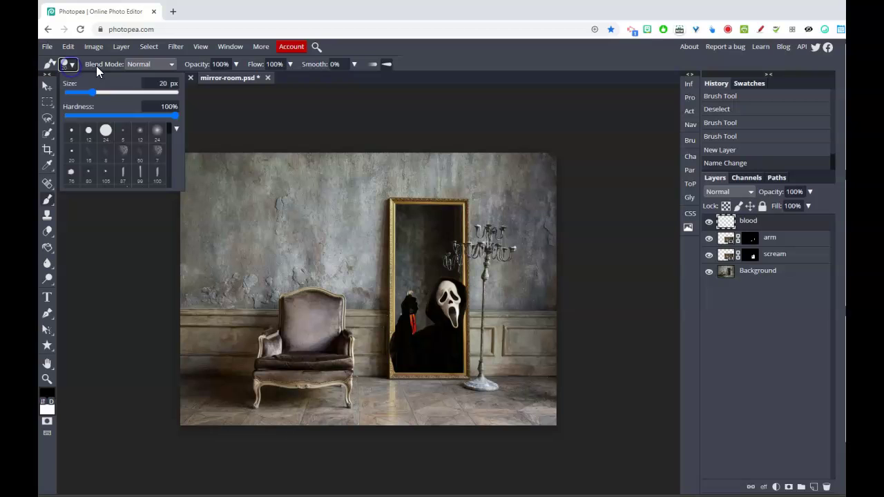
left_click(176, 129)
left_click(198, 167)
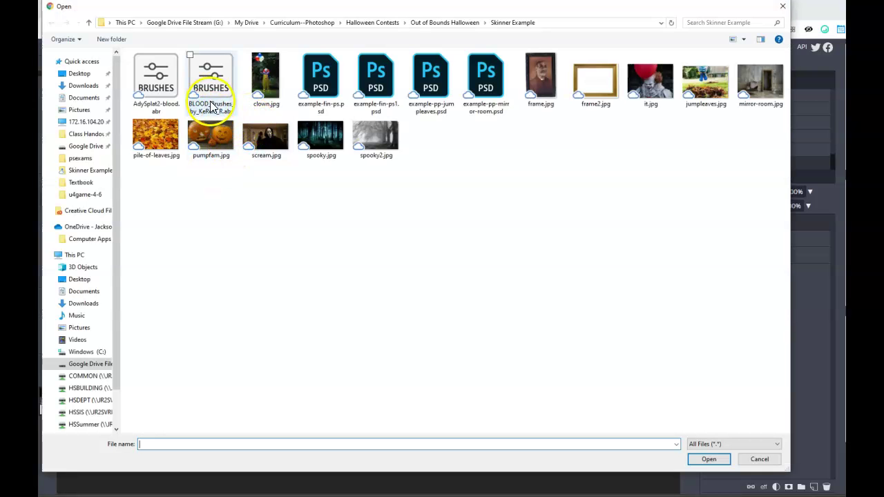
double_click(213, 78)
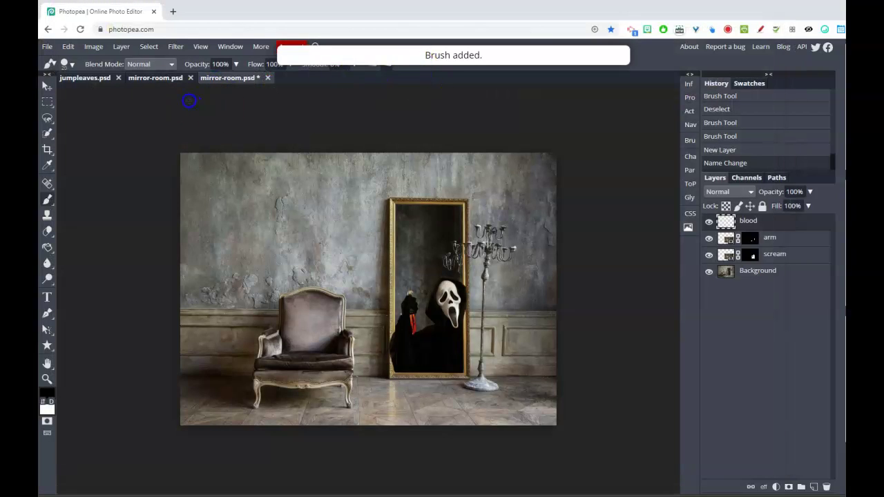
left_click(67, 63)
scroll(165, 173, "up", 3)
left_click(140, 175)
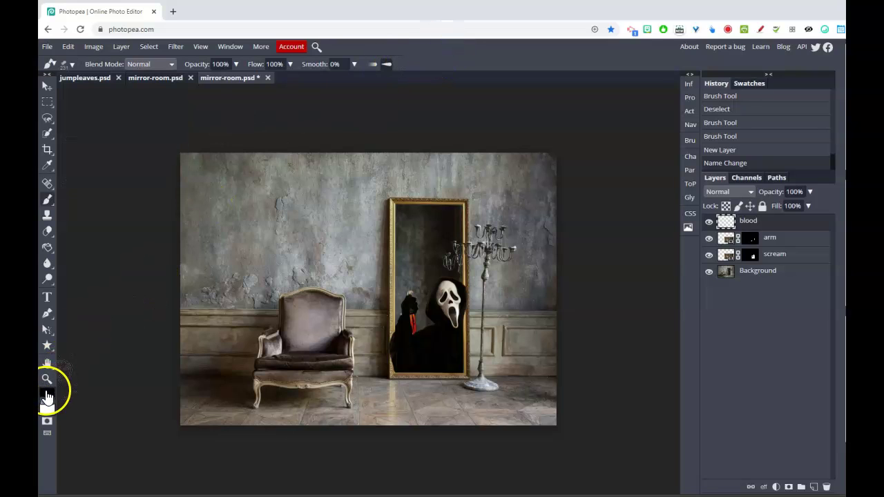
Sample the knife's red as the foreground colour and paint blood splatters on the floor in front of the mirror
left_click(47, 393)
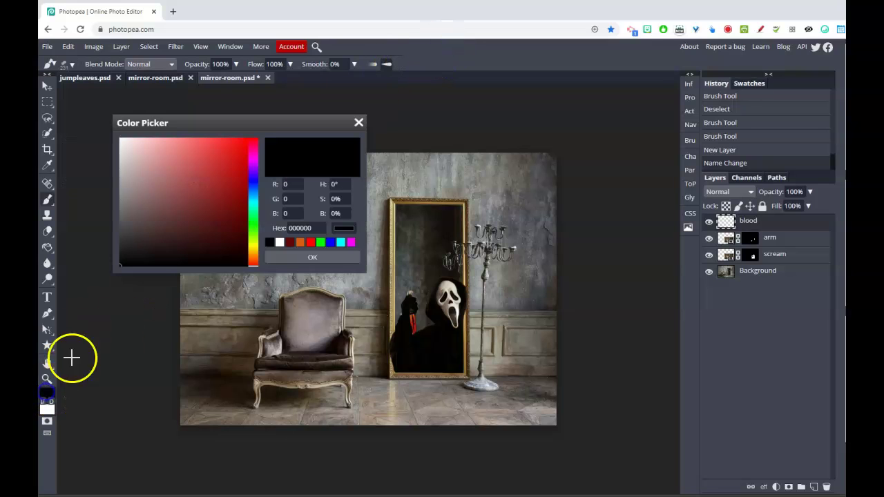
left_click(413, 325)
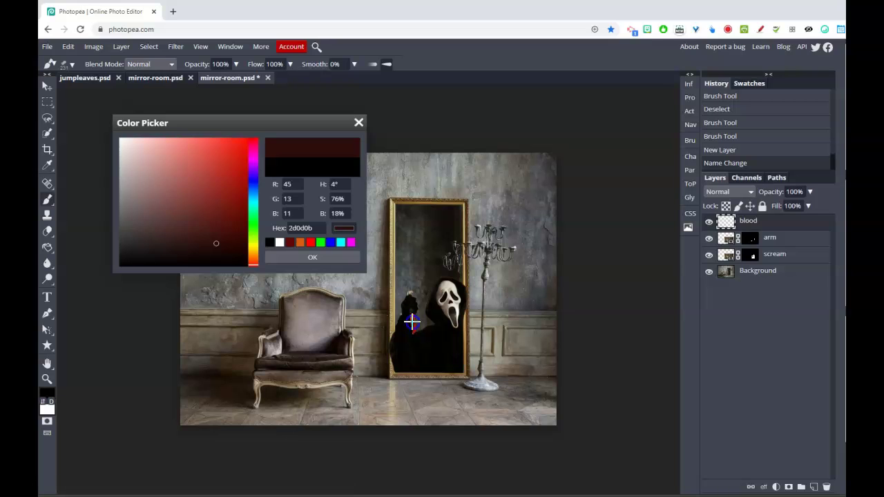
left_click(411, 323)
left_click(315, 255)
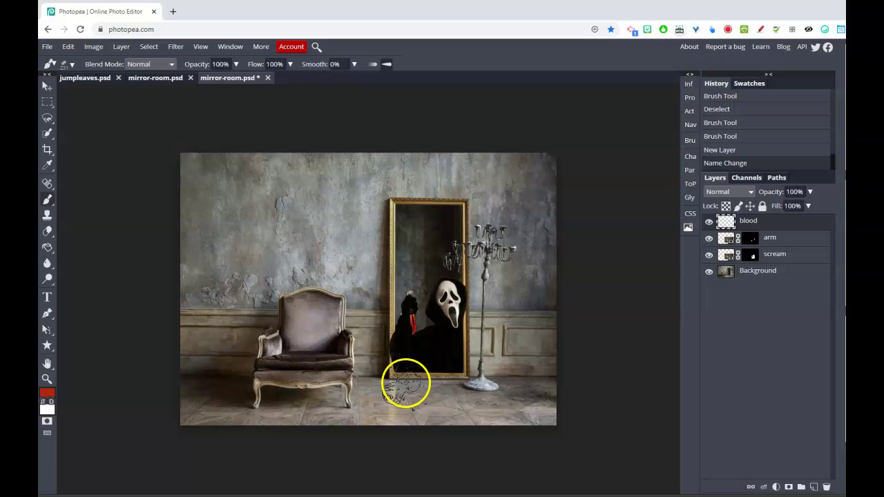
left_click_drag(405, 383, 392, 394)
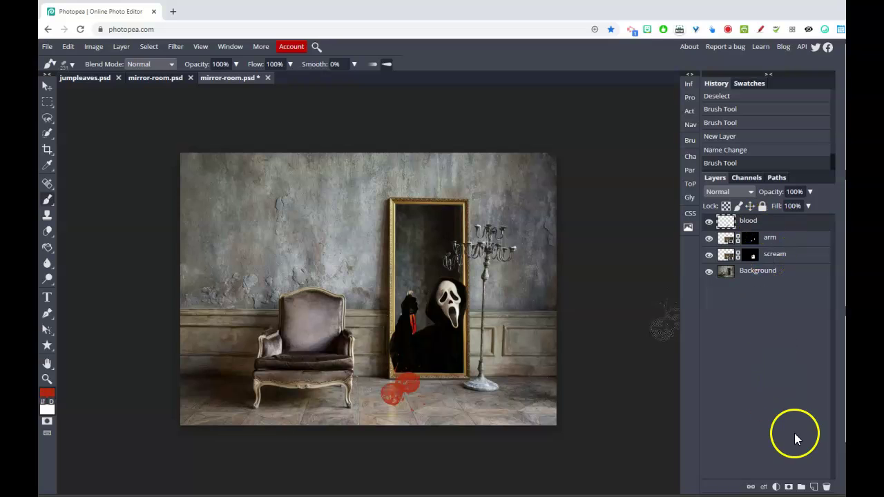
Add a Curves adjustment layer above the blood layer and pull the RGB midtones down to darken the whole scene
left_click(776, 487)
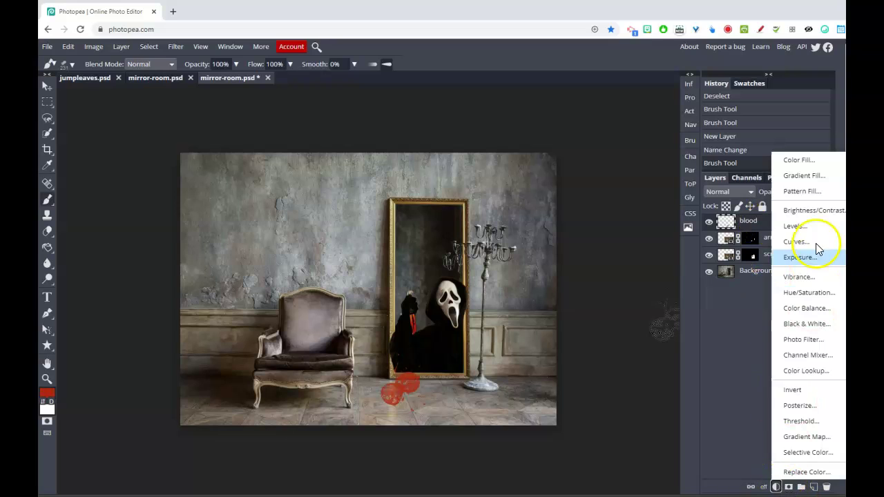
left_click(775, 487)
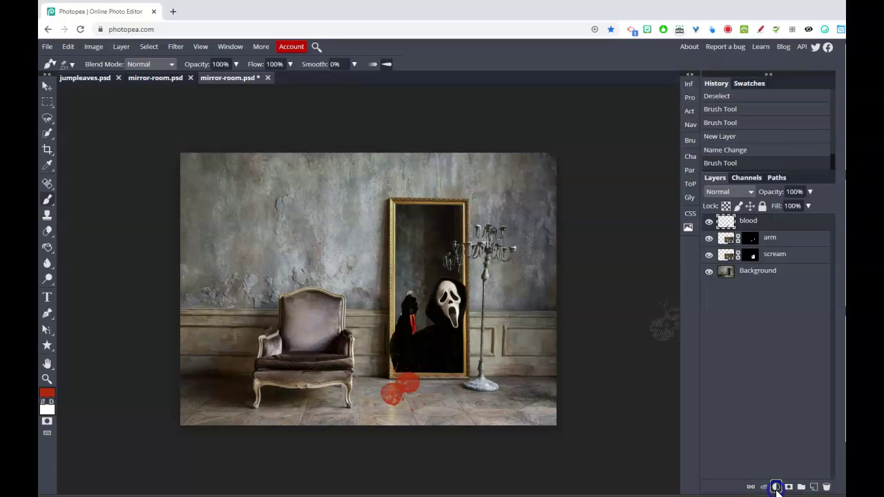
left_click(775, 487)
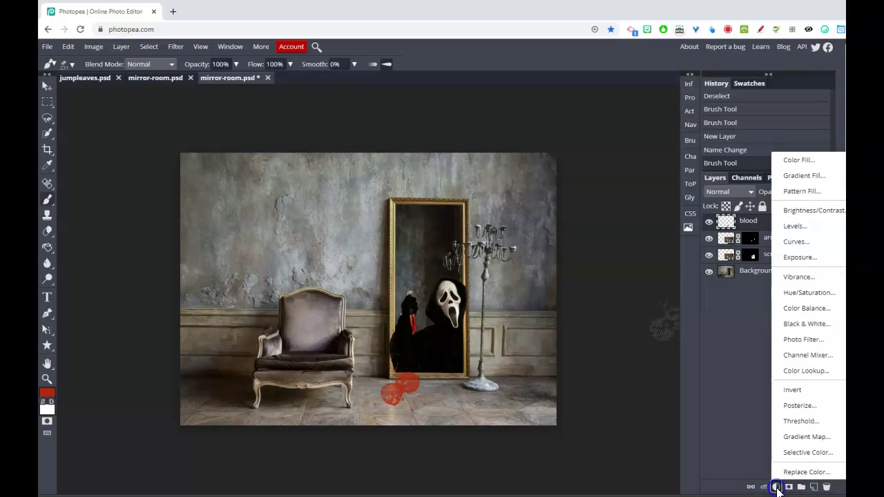
left_click(803, 243)
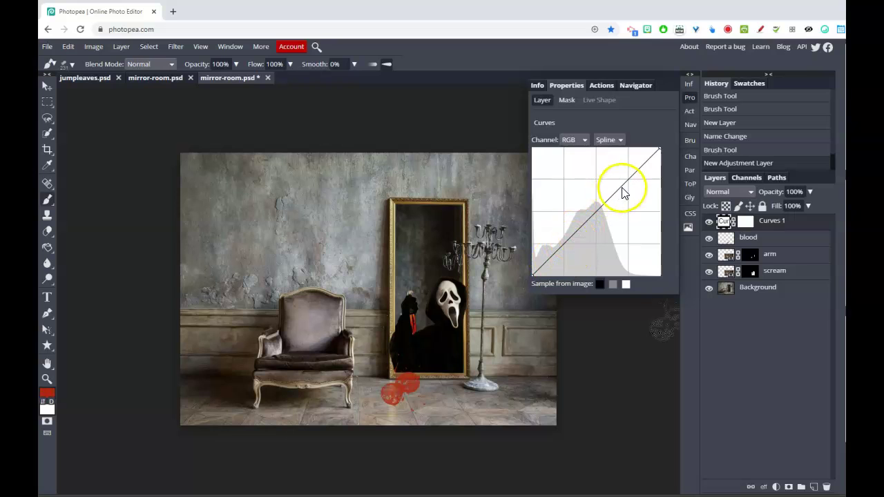
left_click_drag(569, 243, 593, 252)
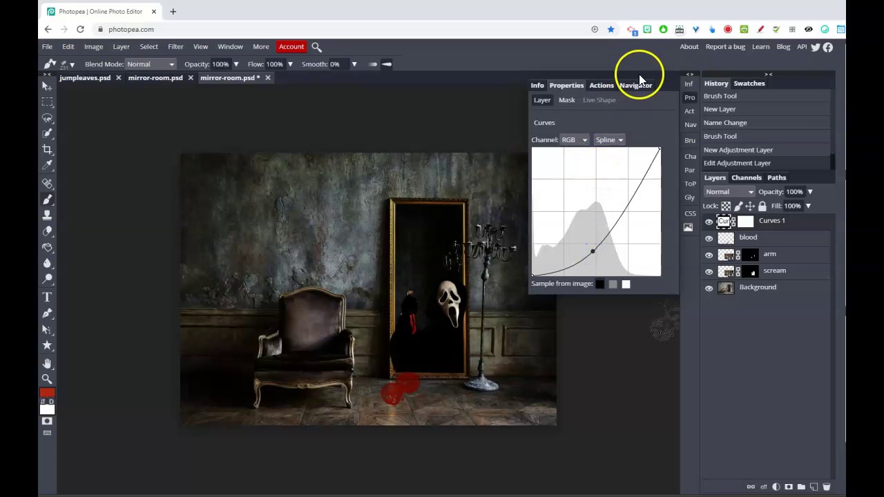
left_click(689, 97)
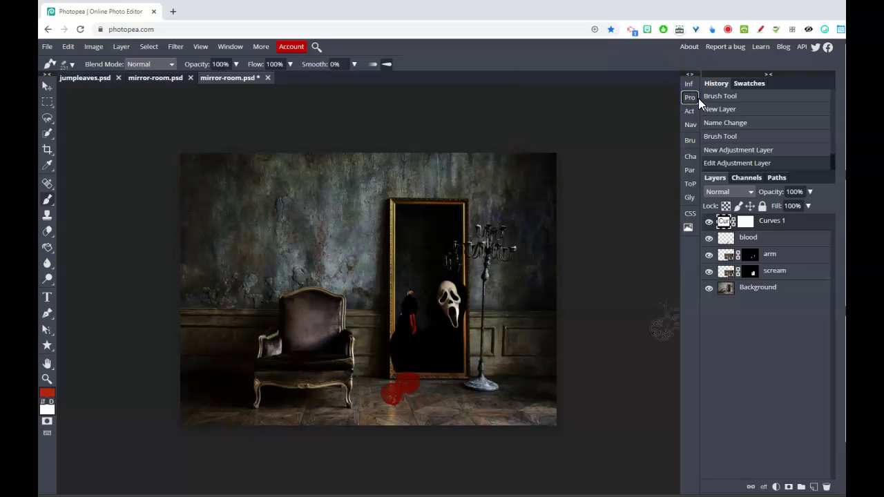
Glance at the finished jumpleaves.psd example and open jumpleaves.jpg as a new document
left_click(103, 79)
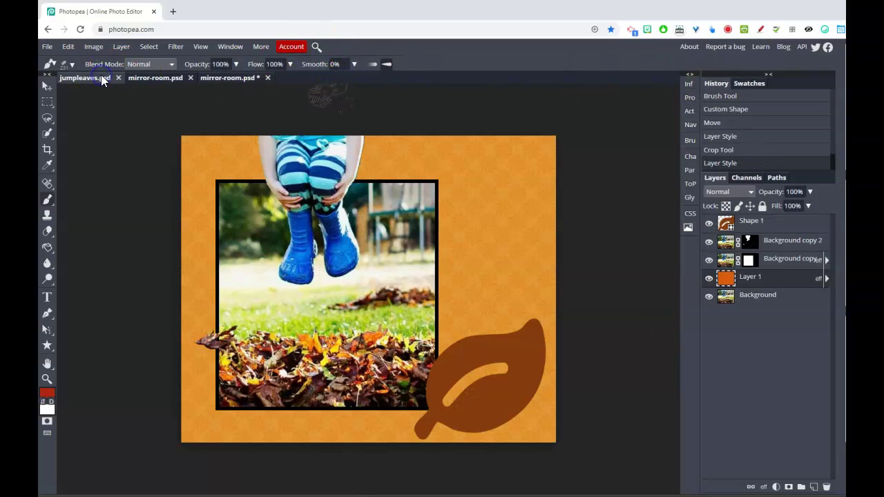
left_click(228, 78)
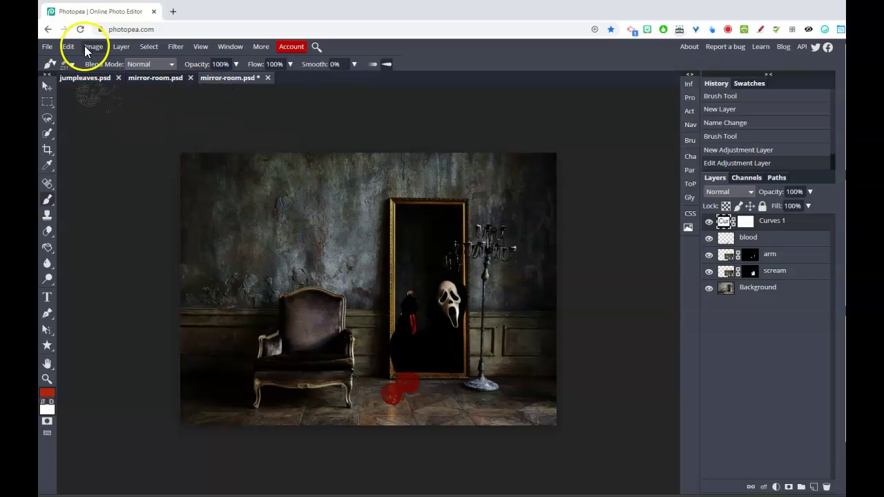
left_click(47, 48)
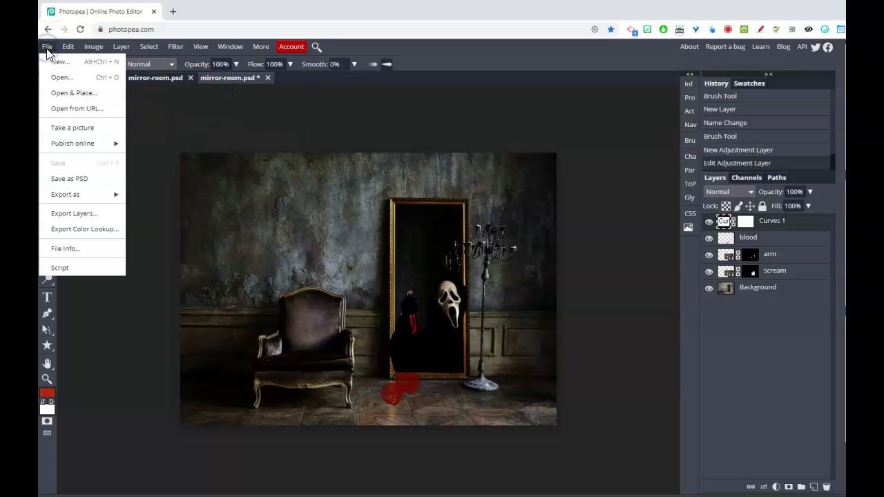
left_click(64, 79)
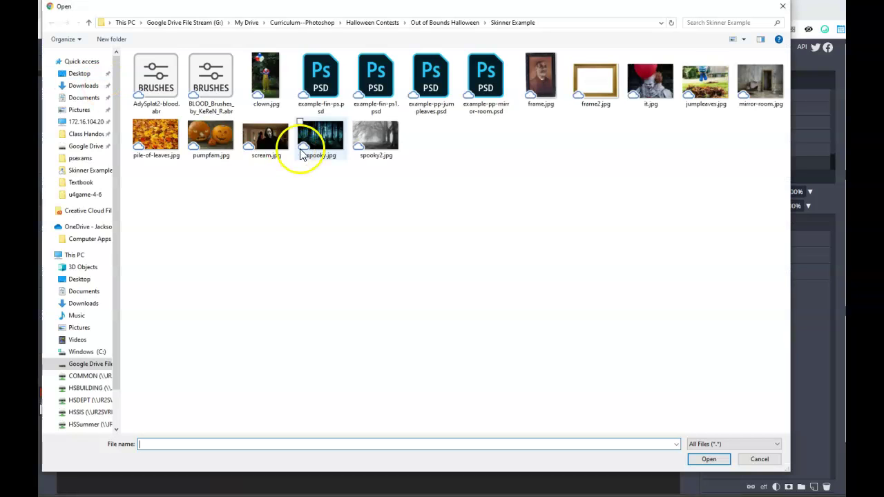
double_click(705, 81)
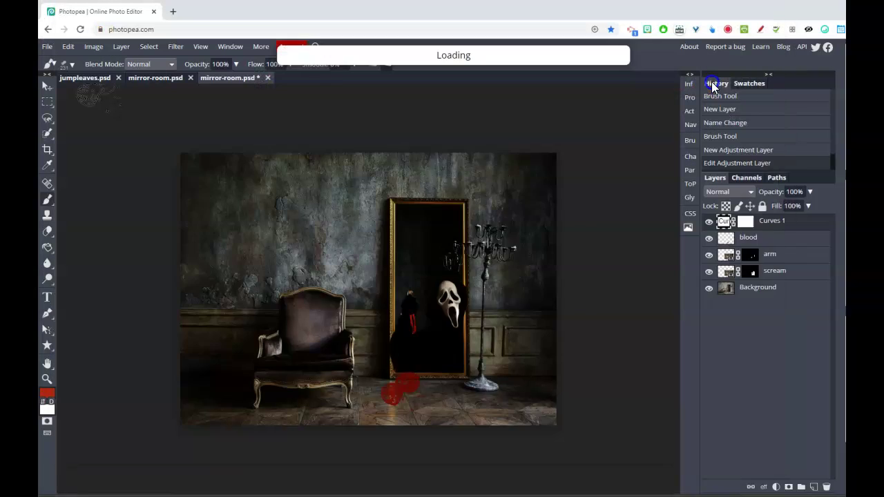
Try to set the picture area with a rectangular selection about 442 by 446 px over the boots and leaf pile
left_click(47, 134)
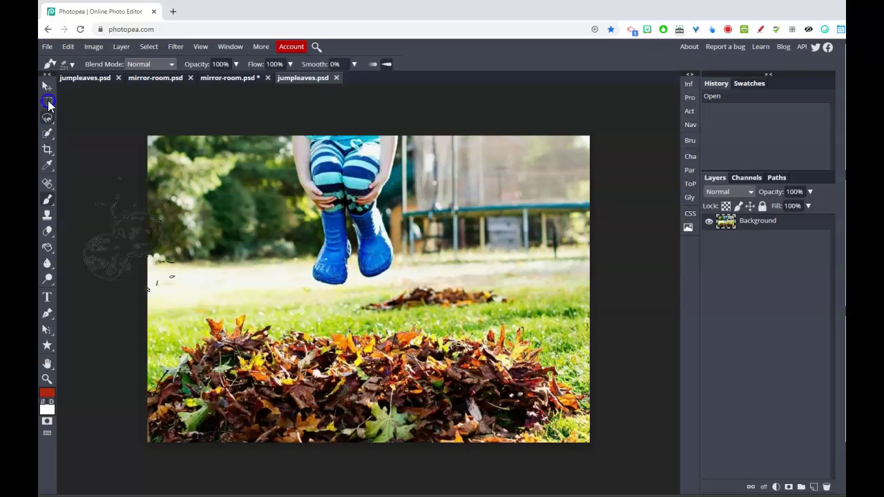
left_click(47, 102)
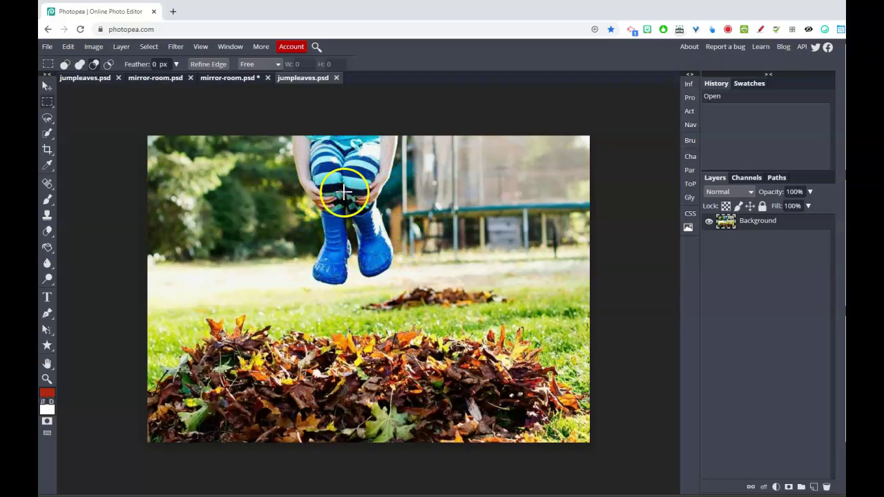
left_click_drag(261, 191, 483, 416)
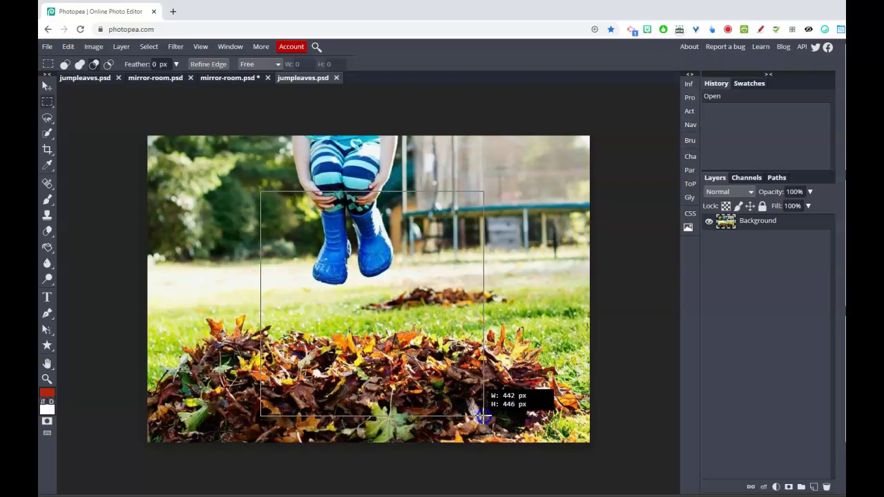
left_click_drag(483, 415, 483, 416)
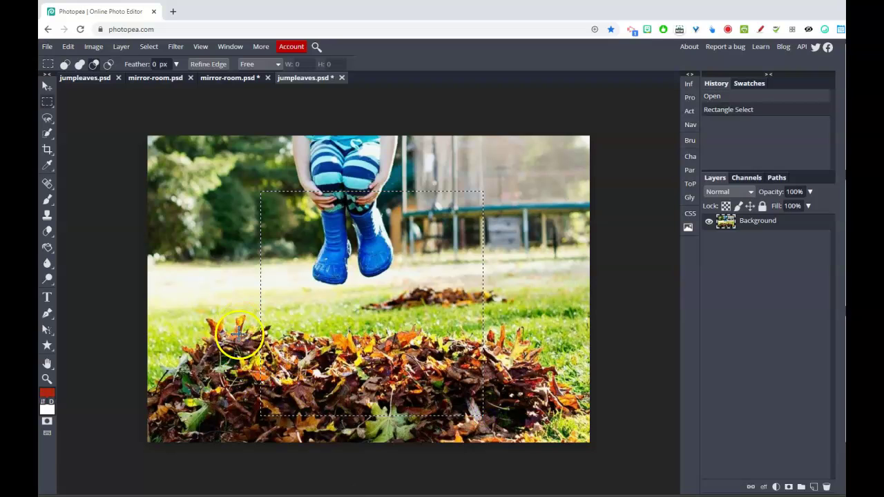
left_click_drag(213, 185, 483, 417)
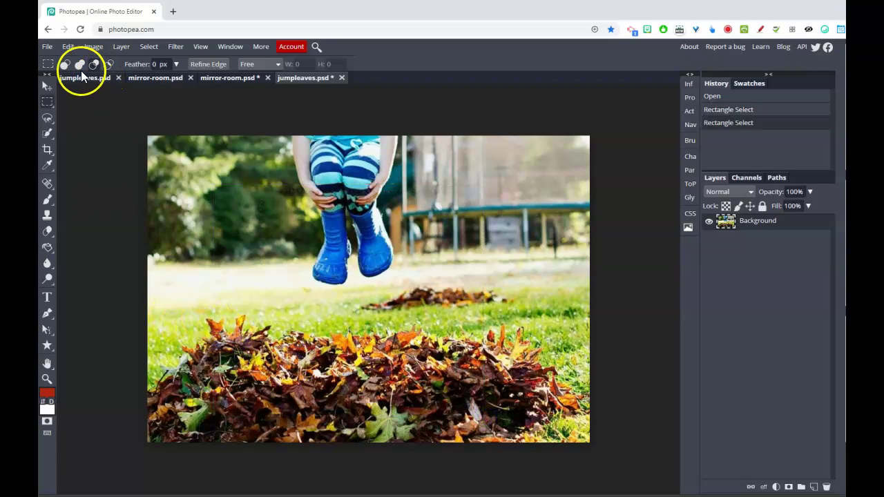
Try to extend a rectangular selection of the boots and leaves sideways in add mode, and deselect it
left_click_drag(232, 191, 470, 410)
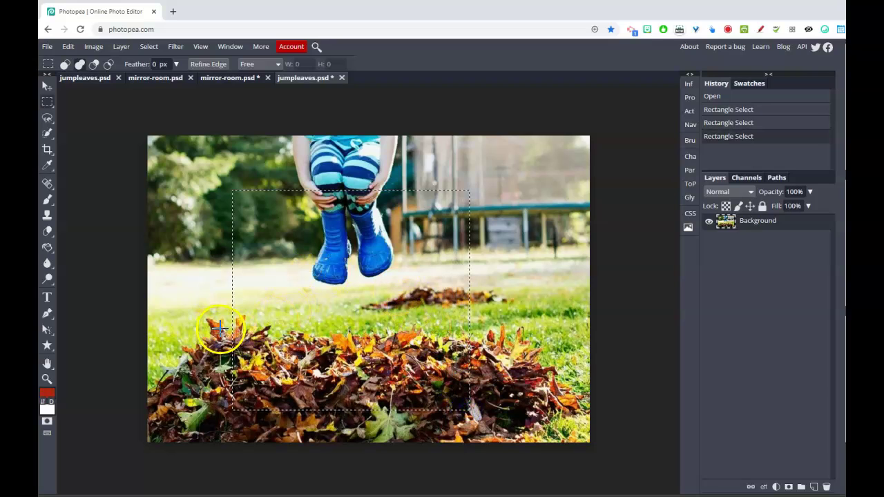
left_click_drag(209, 191, 469, 417)
left_click(262, 236)
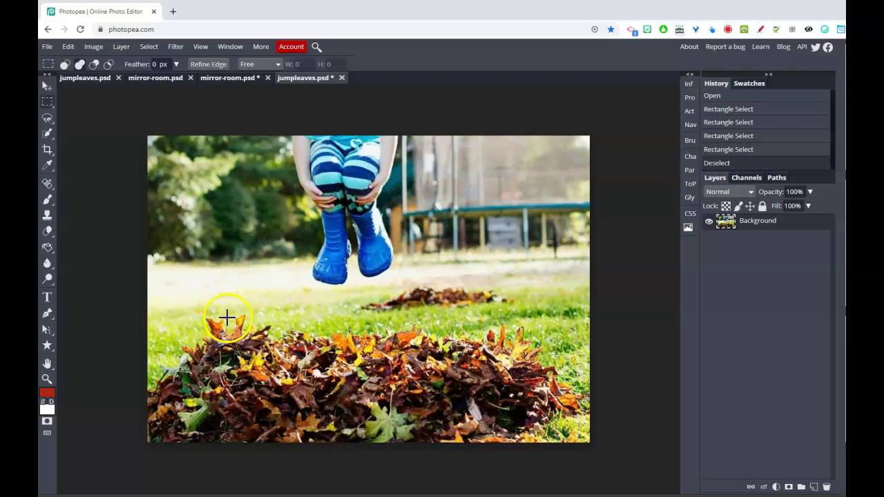
Duplicate the Background layer and mask the copy to a rectangle around the boots and leaf pile, with the original layer hidden
left_click_drag(224, 182, 489, 408)
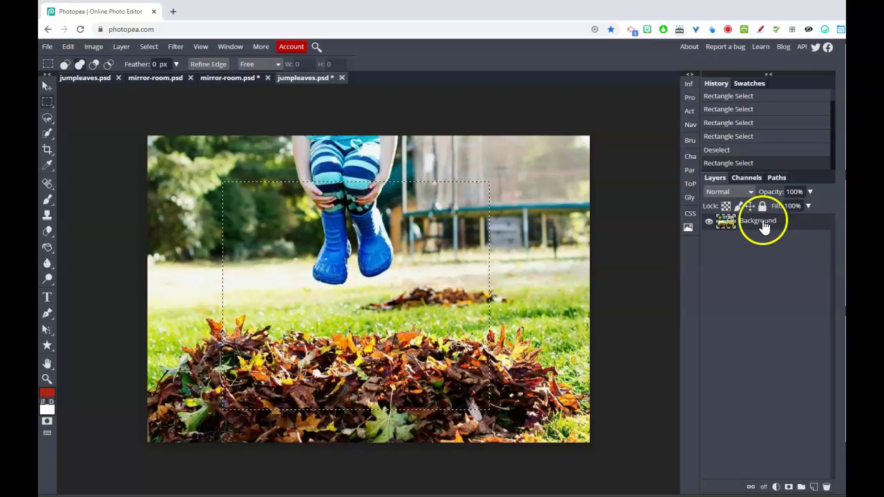
left_click(709, 221)
left_click(709, 221)
left_click_drag(788, 222, 814, 486)
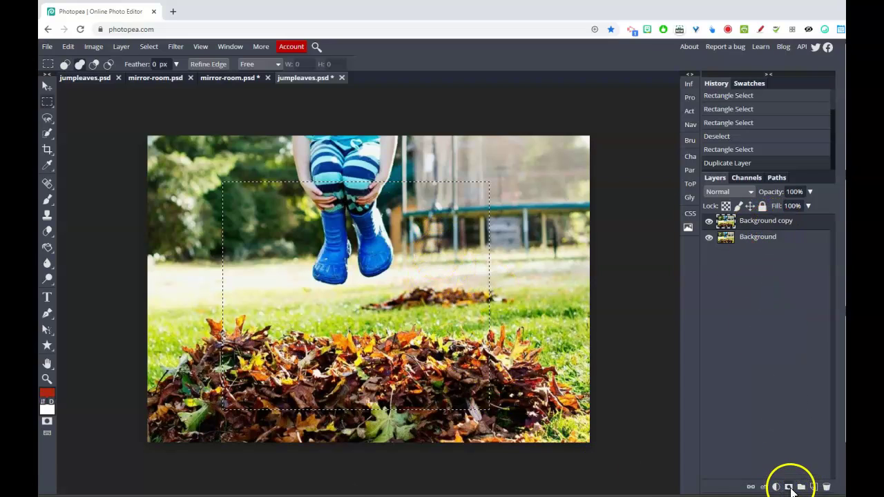
left_click(788, 487)
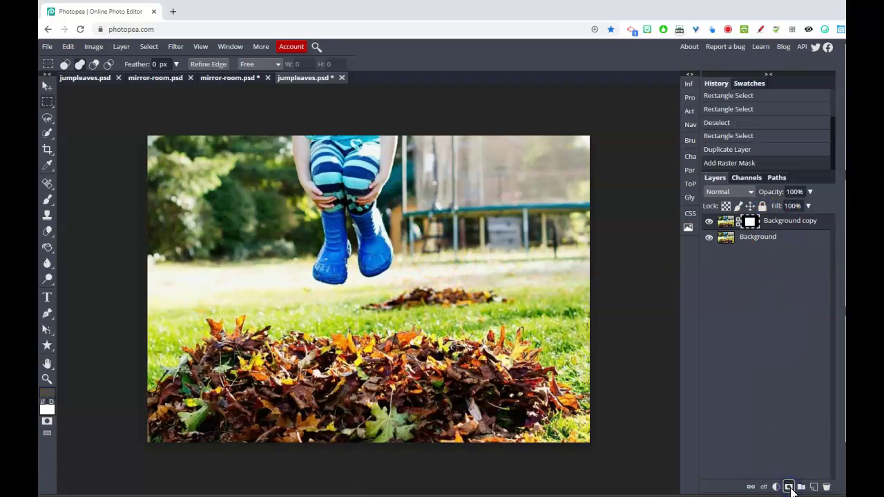
left_click(707, 239)
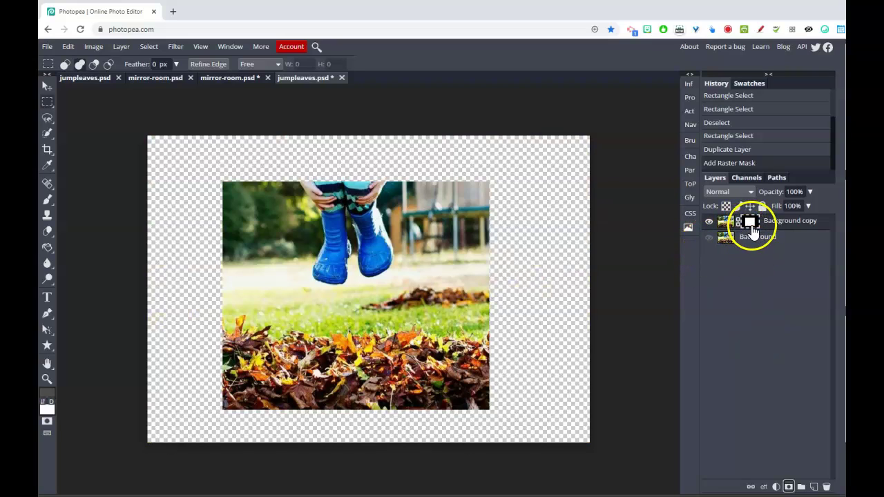
Disable the copy's raster mask and lasso the child's arms and striped legs from the photo's upper edge down to the boot tops
right_click(751, 228)
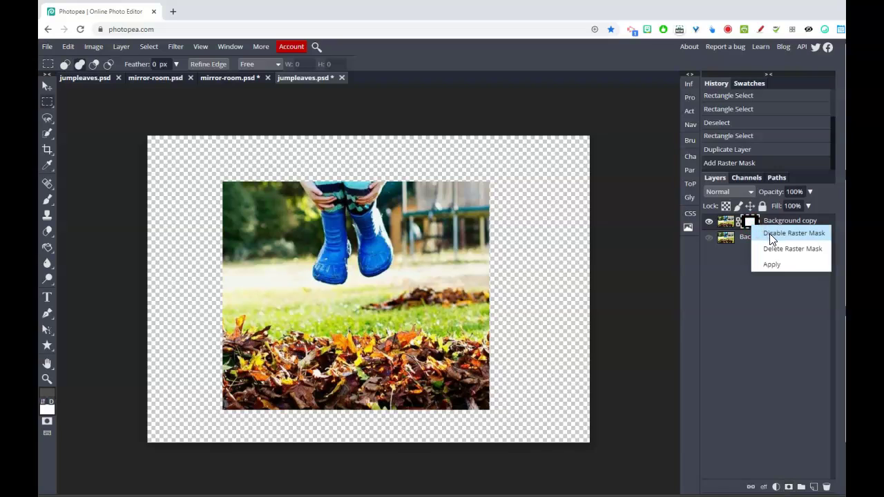
left_click(769, 234)
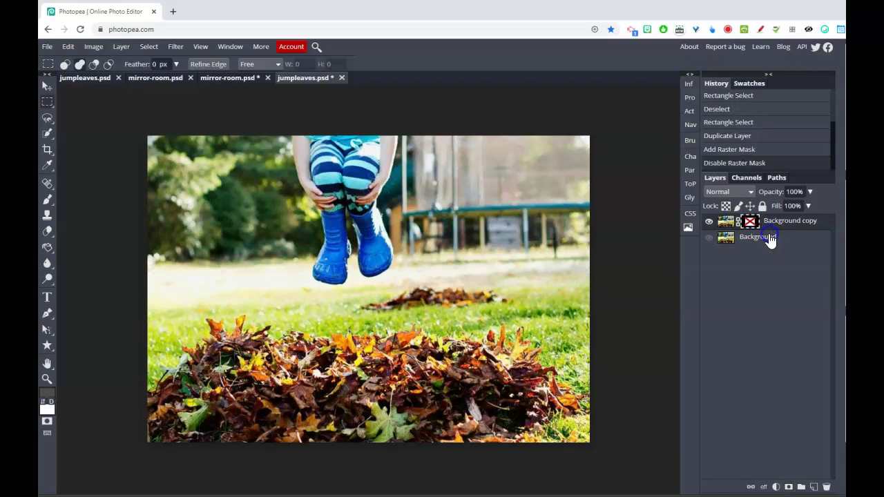
left_click(47, 118)
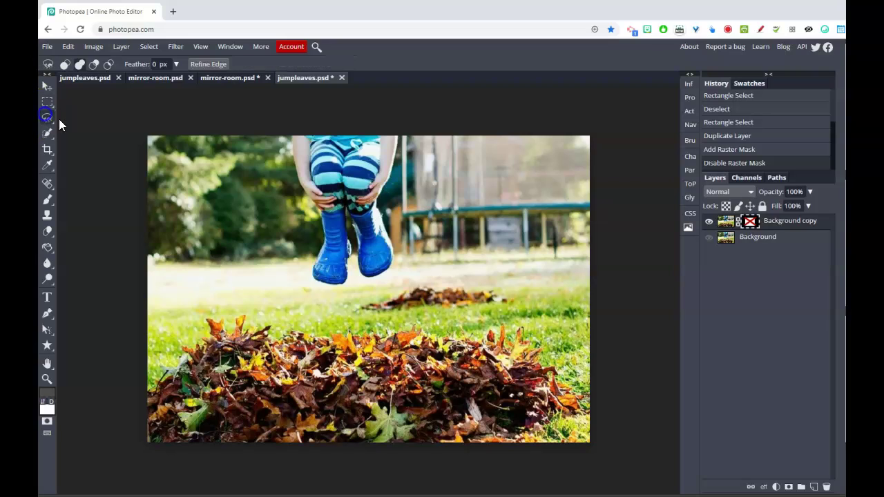
mouse_move(292, 138)
left_mouse_down()
mouse_move(297, 187)
mouse_move(320, 212)
left_mouse_up()
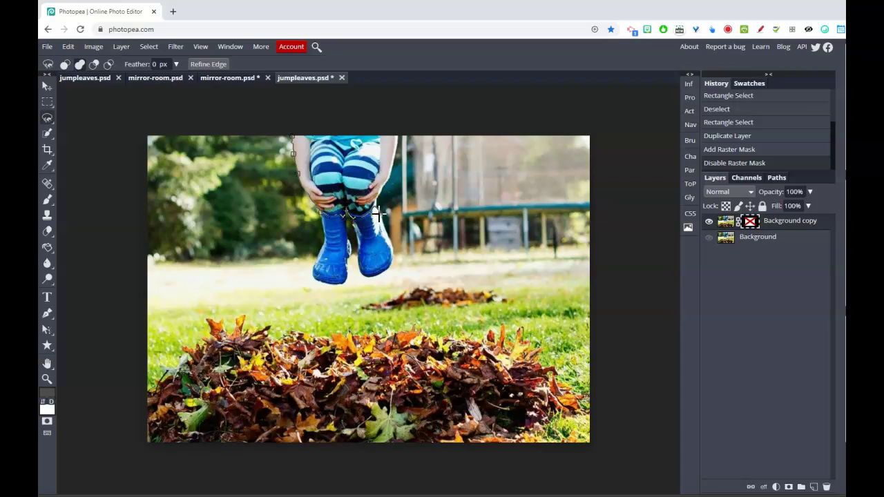
left_click(384, 138)
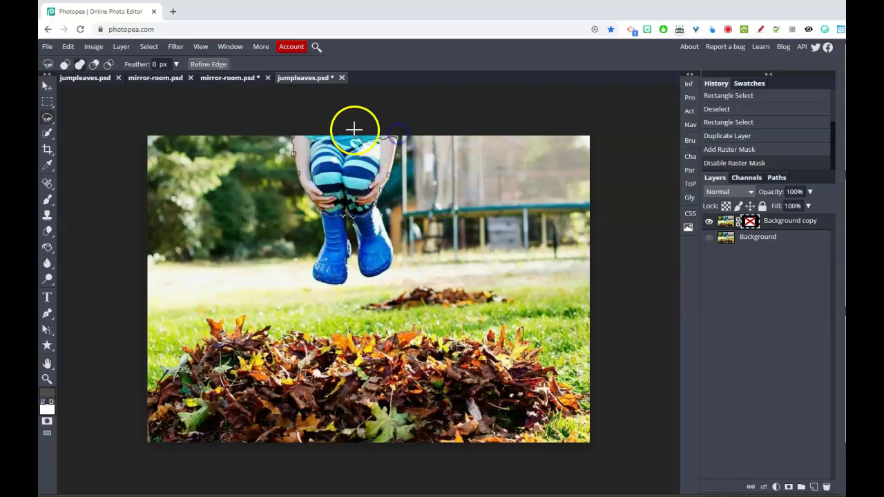
left_click(292, 133)
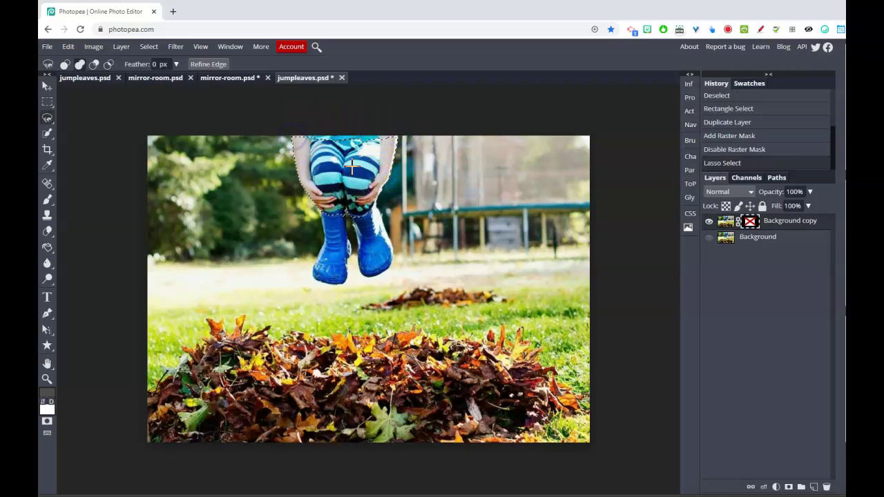
Duplicate the Background copy layer, replace its raster mask with one made from the legs selection, and hide the layer underneath
left_click(751, 221)
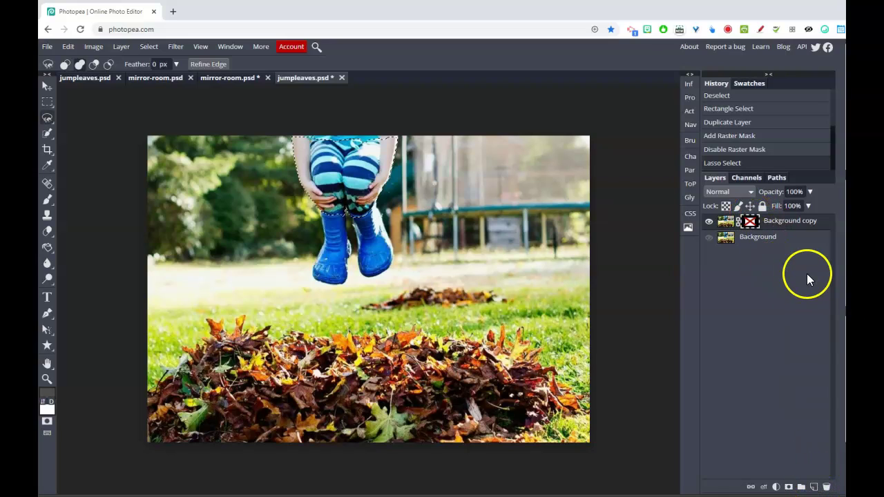
left_click_drag(797, 228, 814, 487)
right_click(751, 223)
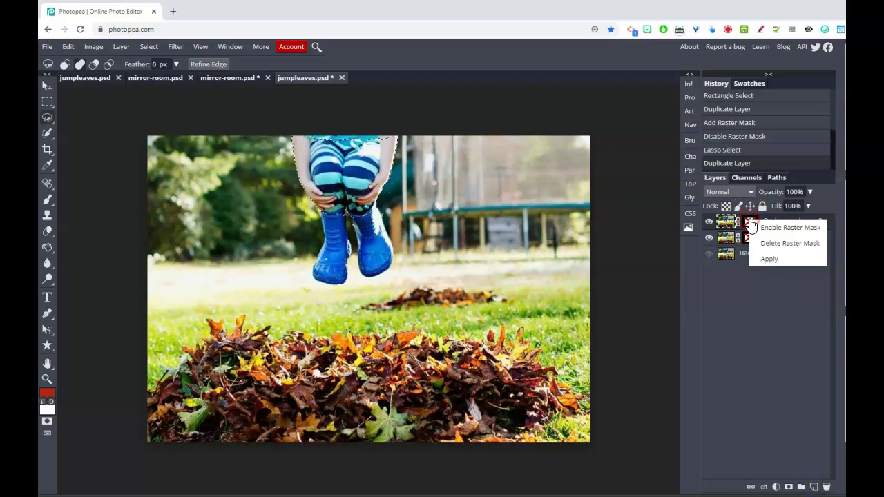
left_click(769, 243)
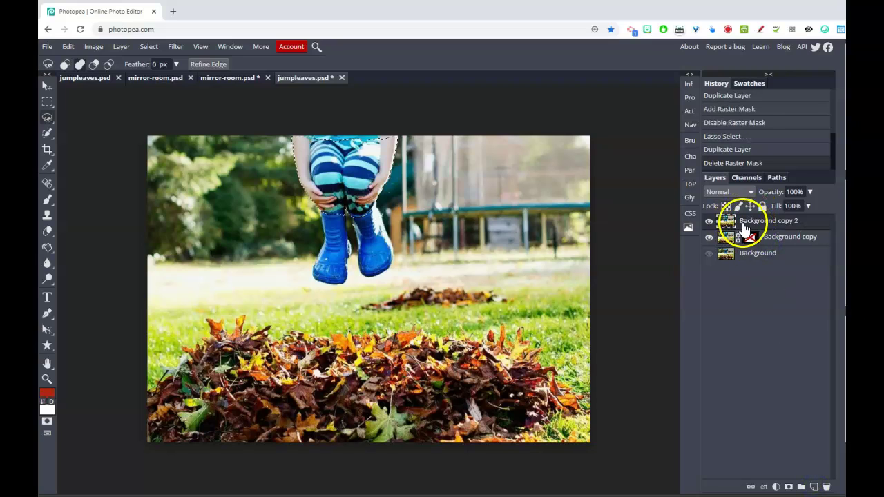
left_click(789, 488)
left_click(708, 237)
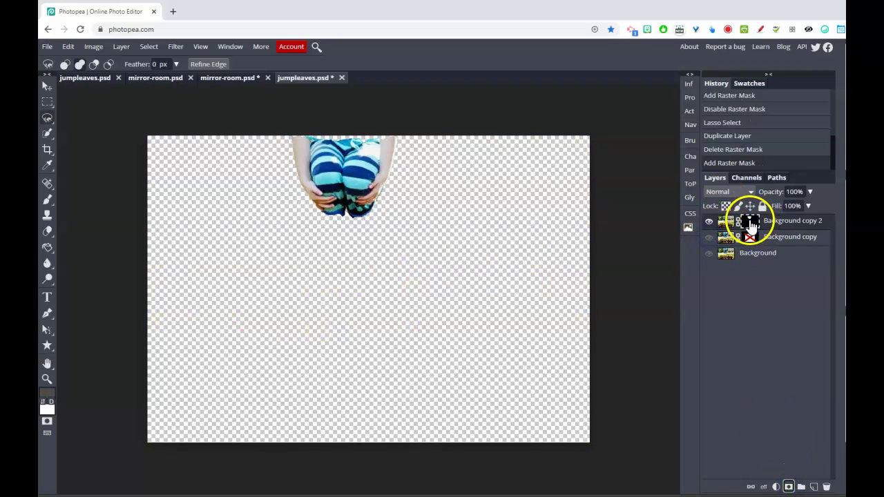
Rename the layer holding the cut-out legs as chunk
double_click(780, 221)
type("chunk")
key("Return")
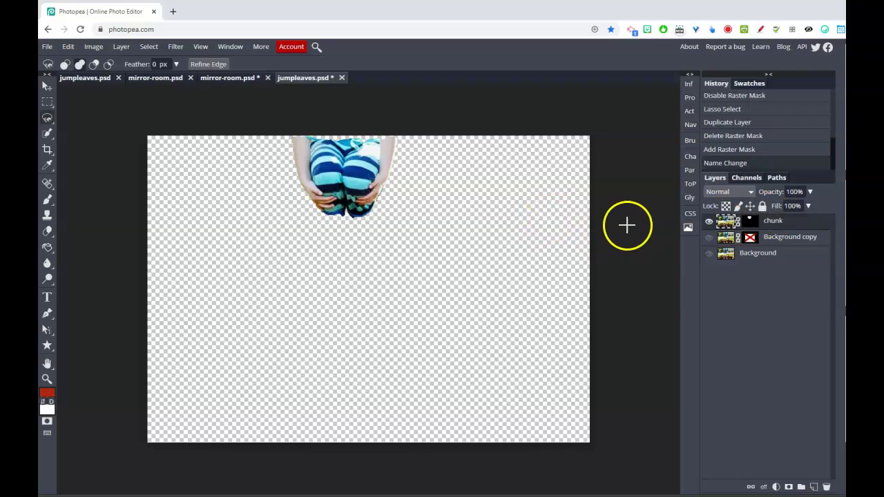
Paint white with a plain round brush on the chunk layer's mask to restore the shirt along the photo's upper edge
left_click(47, 200)
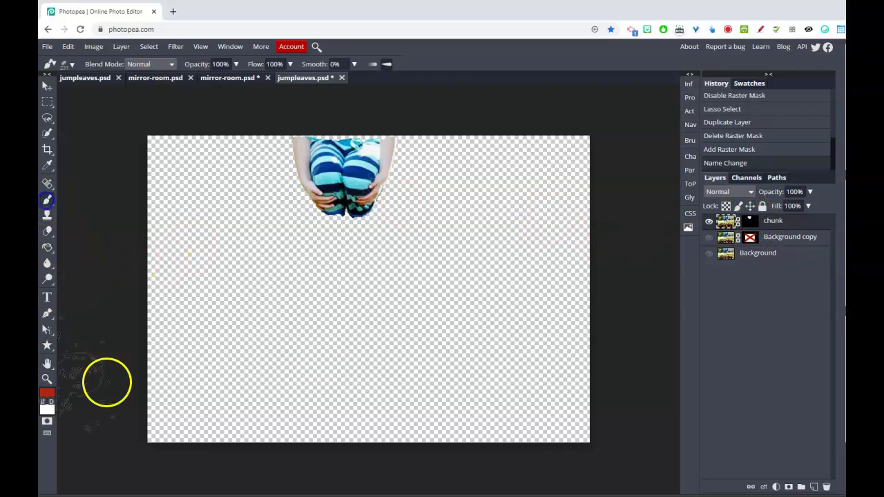
left_click(727, 220)
left_click(67, 63)
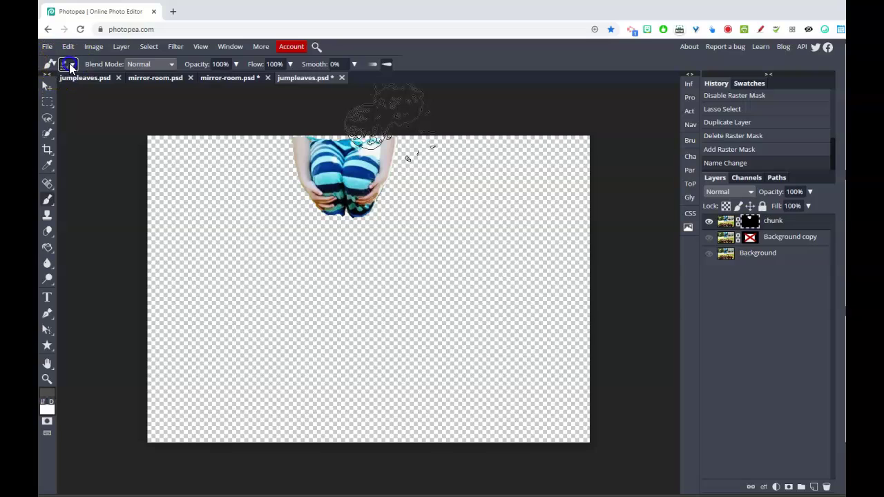
left_click(101, 147)
left_click(431, 61)
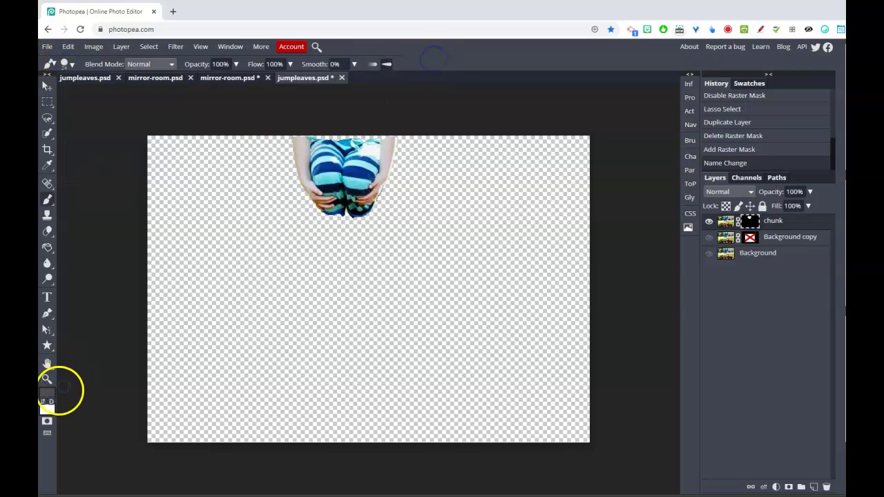
left_click(51, 401)
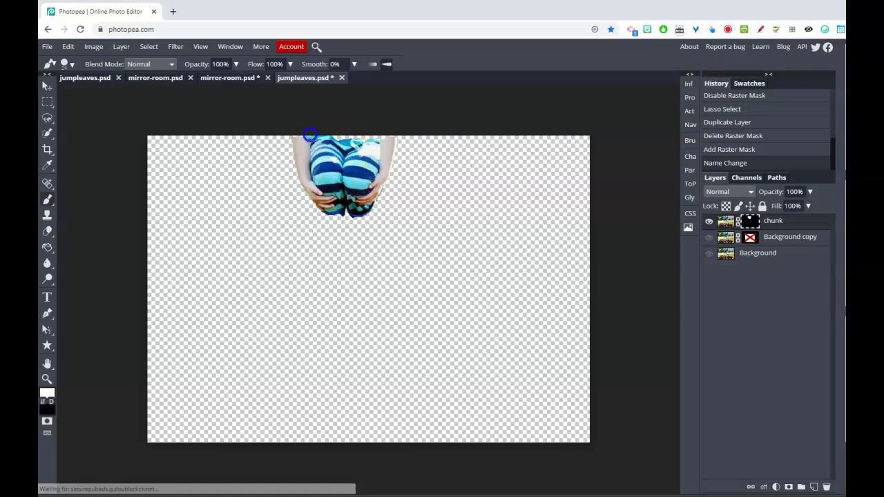
left_click(370, 139)
Show the Background copy layer and enable its rectangular raster mask again
left_click(708, 237)
right_click(749, 238)
left_click(768, 247)
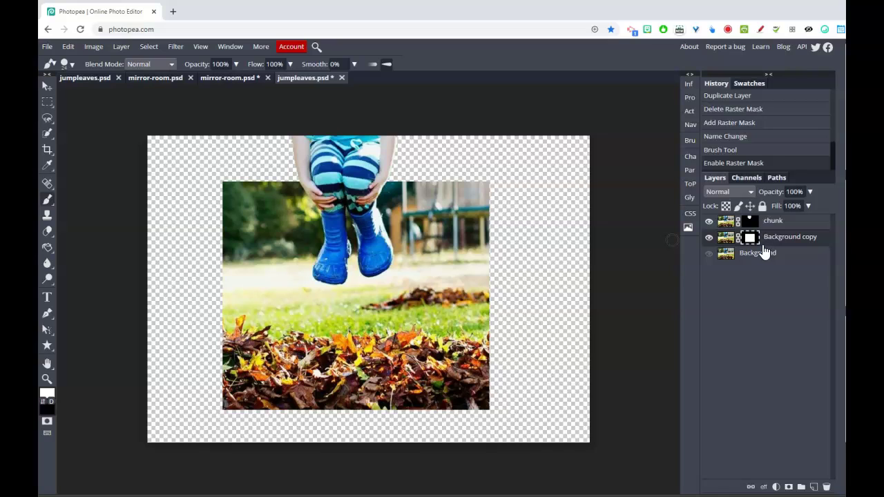
Add a black 7 px inside Stroke layer style to the Background copy layer as the picture frame
left_click_drag(742, 244, 766, 489)
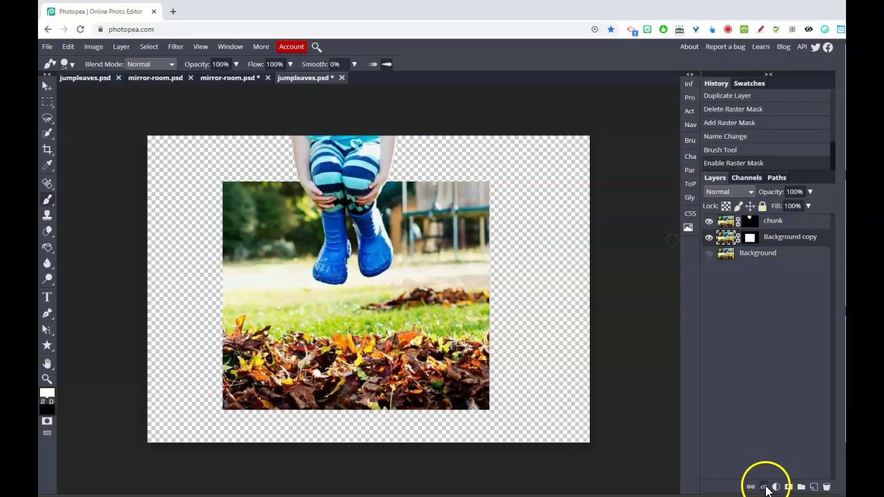
left_click(765, 487)
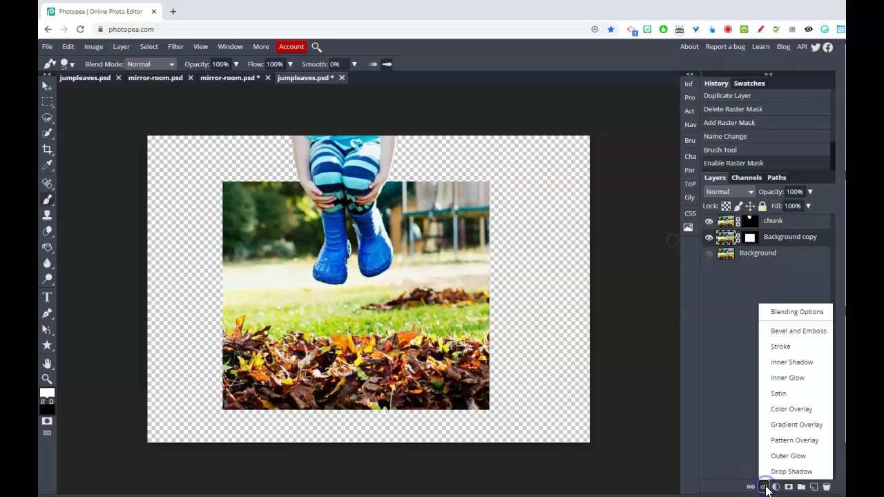
left_click(777, 351)
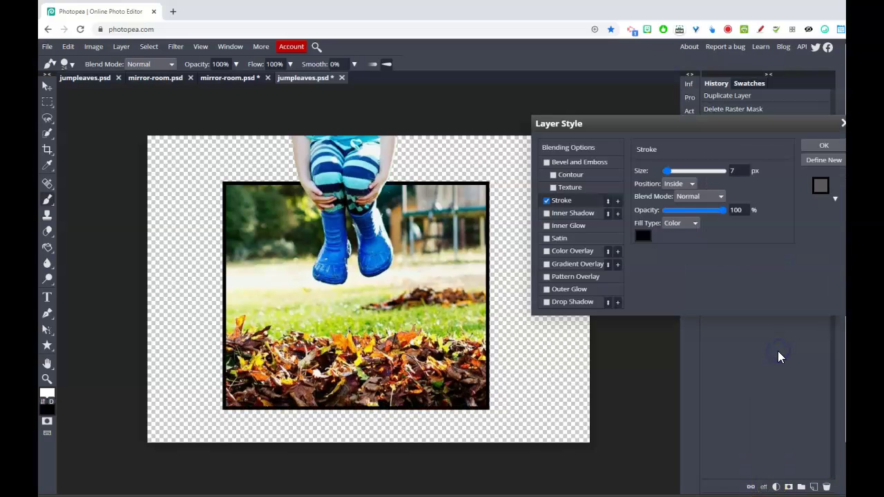
left_click(820, 148)
Create a new layer beneath the framed picture and fill it with white using the Paint Bucket
left_click_drag(767, 242, 771, 276)
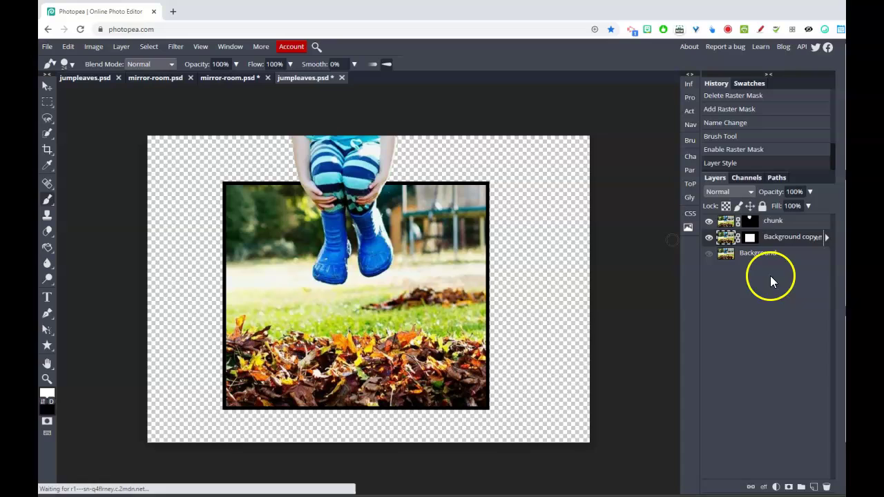
left_click(814, 487)
left_click_drag(774, 237, 771, 270)
left_click(726, 257)
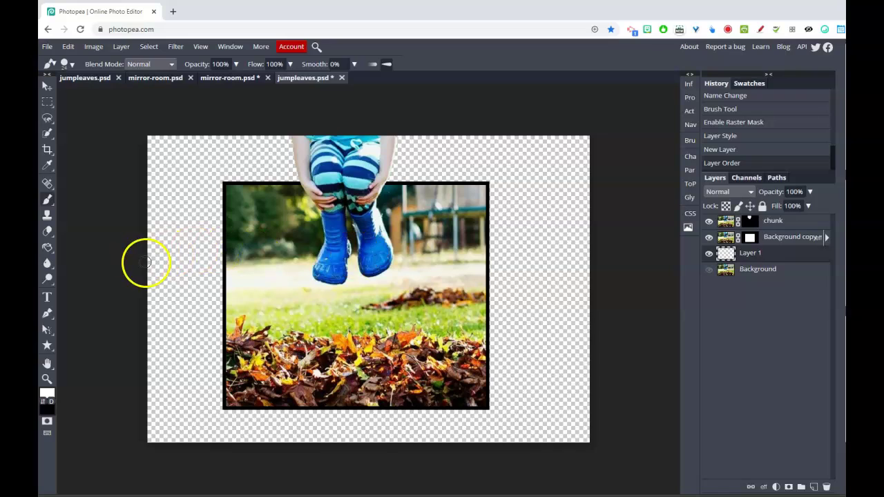
left_click(46, 249)
left_click(53, 399)
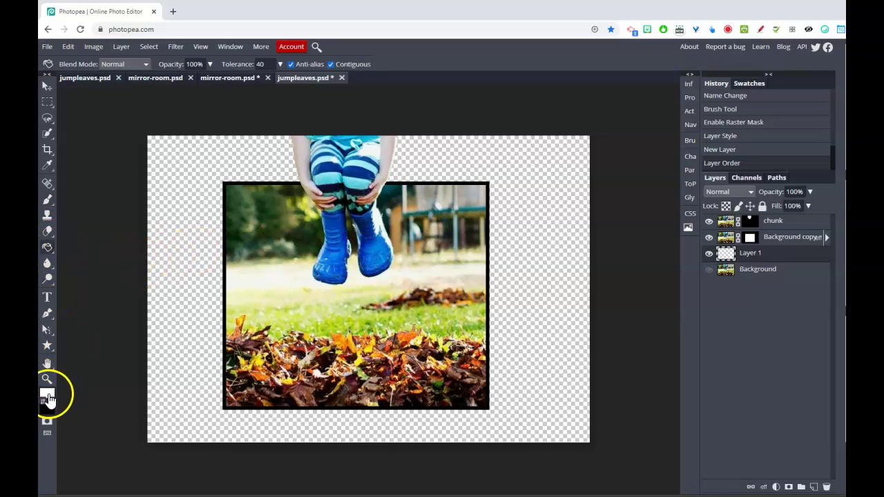
left_click(527, 274)
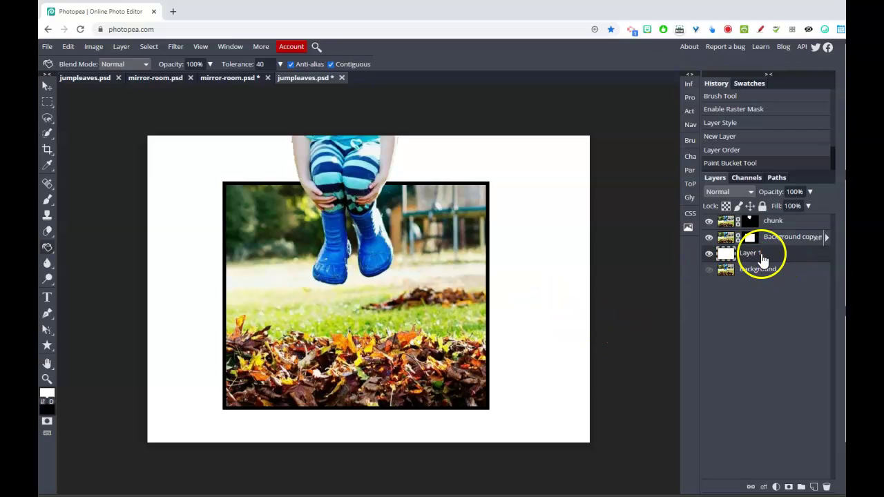
Apply a Pattern Overlay with the yellow swirl pattern to the white layer and raise the overlay's opacity
left_click(764, 487)
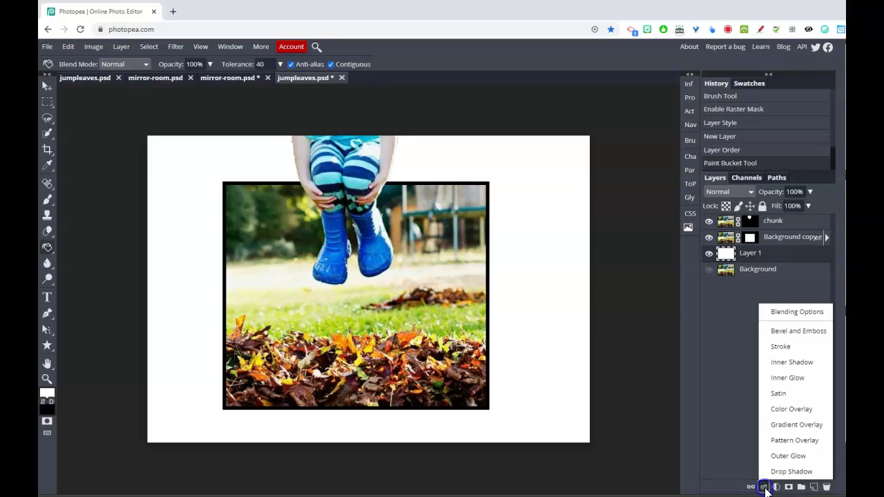
left_click(790, 444)
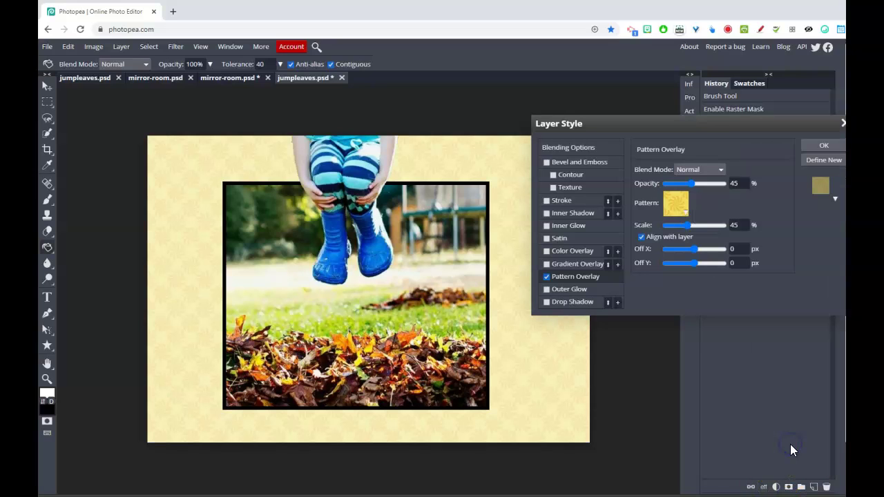
left_click(683, 214)
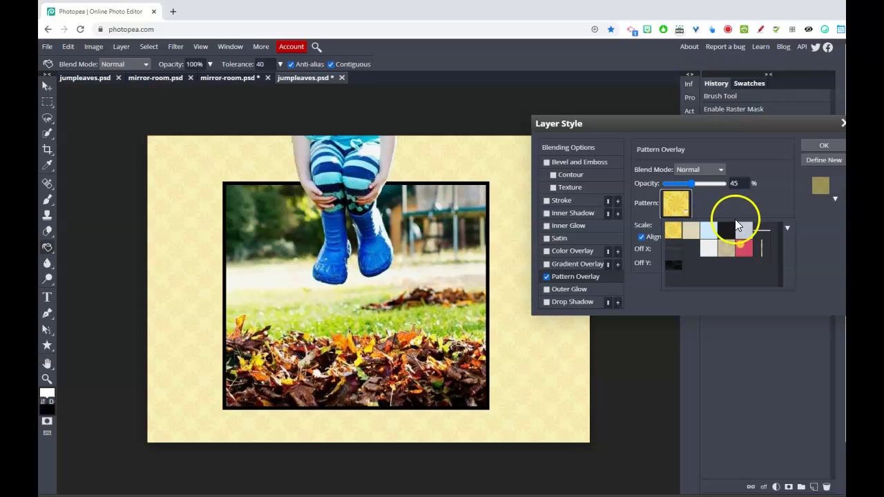
left_click(787, 228)
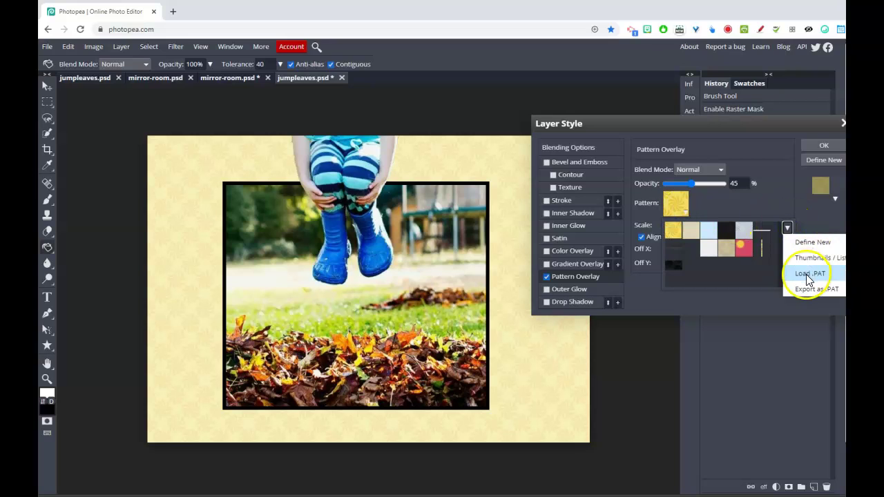
left_click(773, 194)
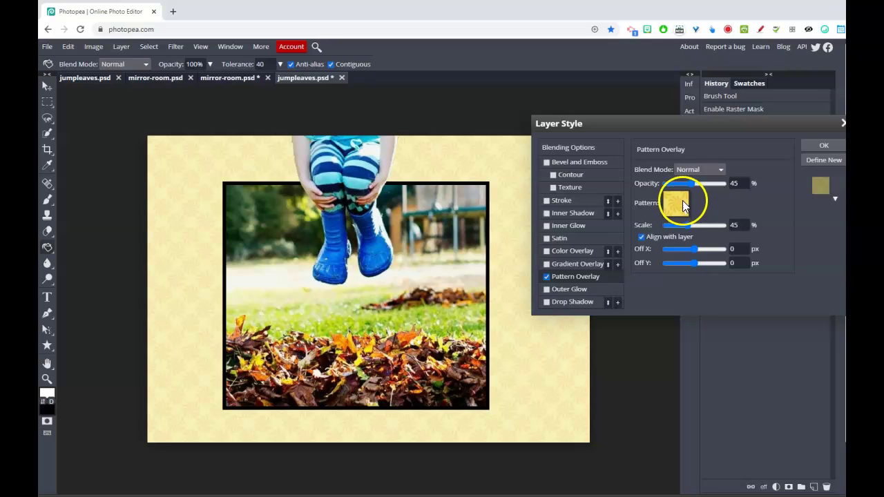
mouse_move(688, 185)
left_mouse_down()
mouse_move(676, 186)
mouse_move(707, 188)
mouse_move(696, 191)
left_mouse_up()
mouse_move(687, 225)
left_mouse_down()
mouse_move(676, 225)
mouse_move(687, 228)
left_mouse_up()
left_click_drag(695, 181, 702, 185)
left_click(808, 146)
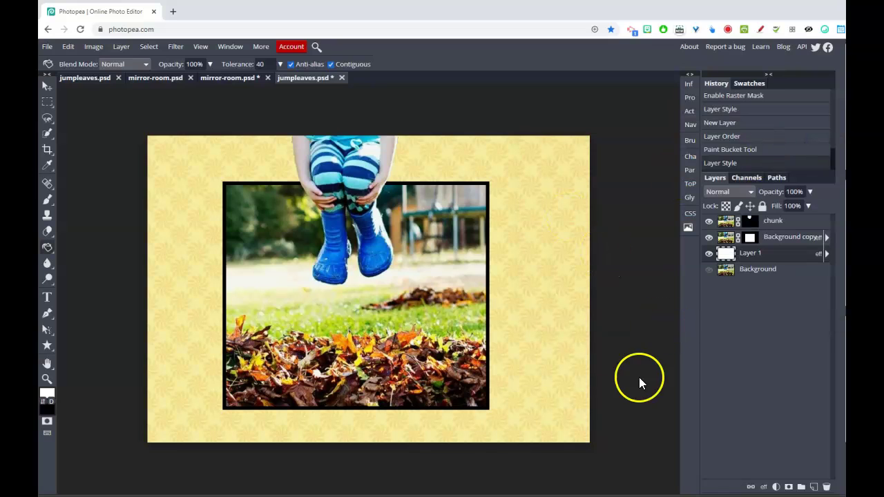
Temporarily disable the chunk layer's raster mask to examine the leaves beyond the frame's left edge, and enable it again
left_click(751, 223)
left_click(47, 379)
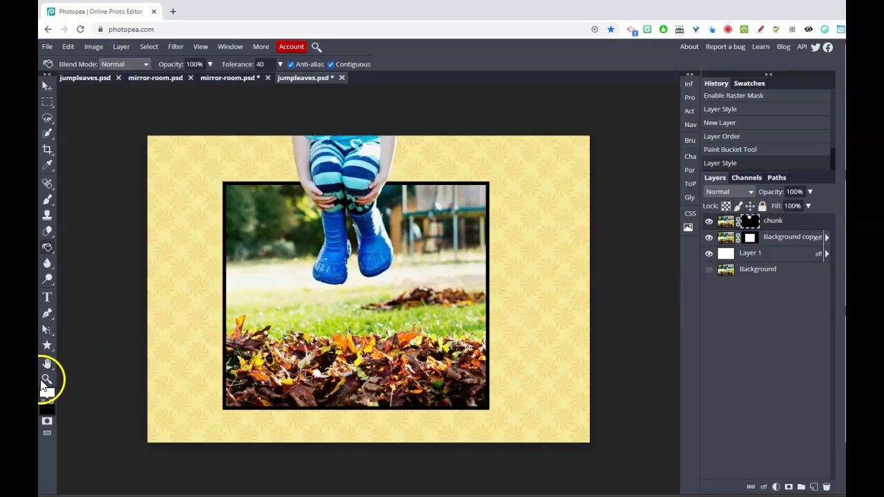
left_click(194, 337)
left_click(186, 370)
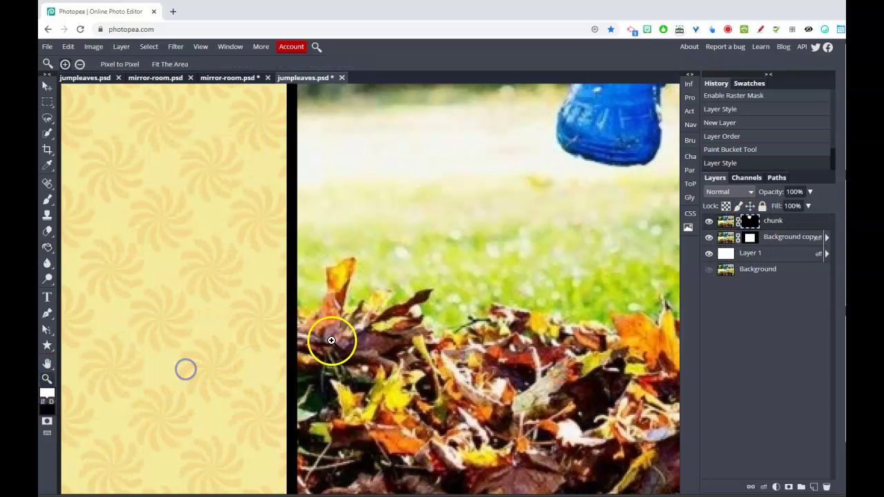
right_click(752, 224)
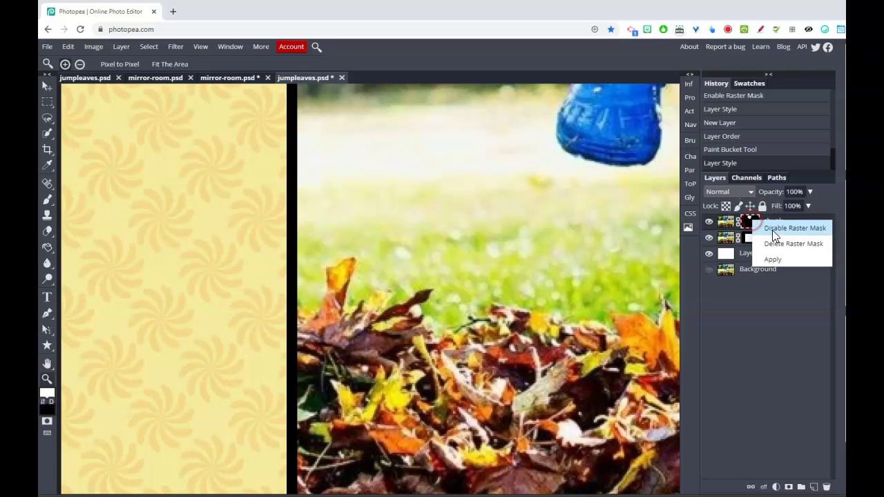
left_click(771, 230)
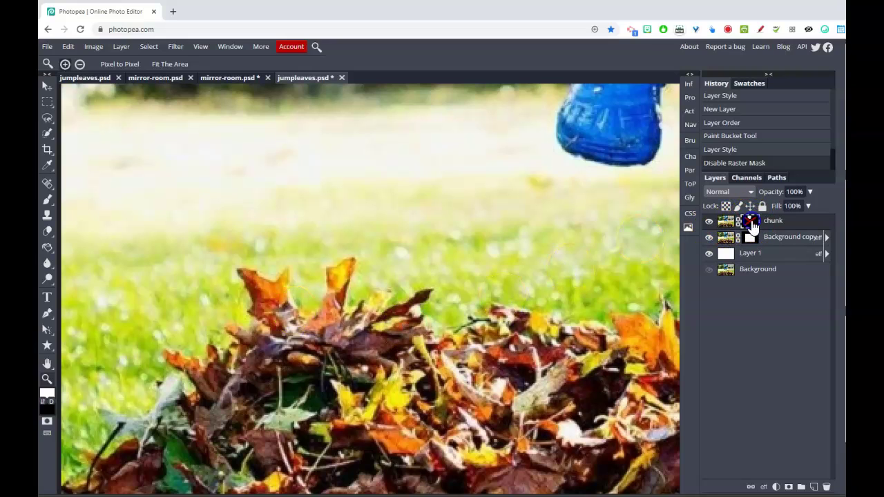
right_click(753, 228)
left_click(770, 230)
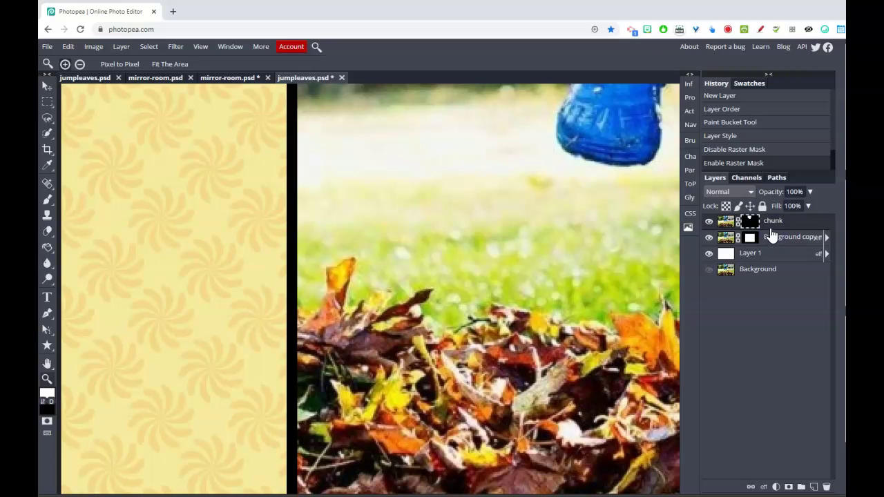
Brush white on the chunk layer's mask to reveal the leaf crossing the frame's left edge, and trim its outline with black
left_click(47, 199)
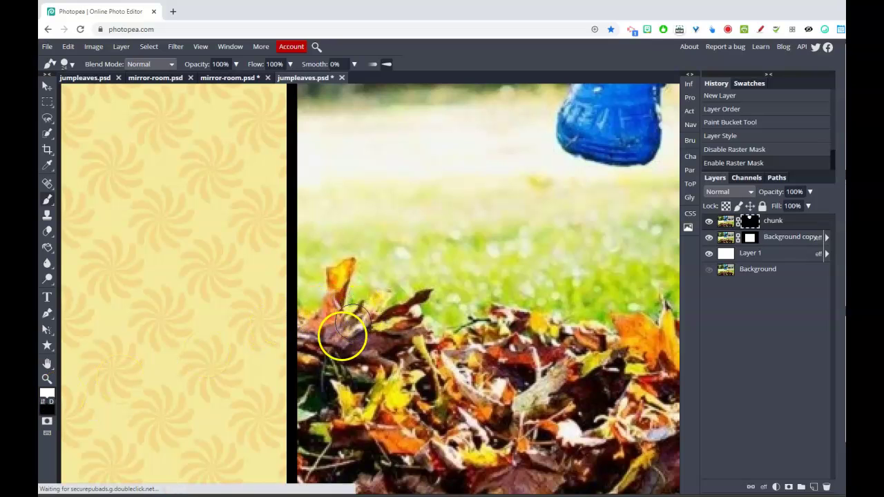
mouse_move(307, 334)
left_mouse_down()
mouse_move(278, 316)
mouse_move(263, 273)
mouse_move(287, 287)
mouse_move(290, 338)
mouse_move(286, 322)
mouse_move(250, 290)
mouse_move(283, 333)
left_mouse_up()
left_click(43, 401)
mouse_move(205, 283)
left_mouse_down()
mouse_move(245, 247)
mouse_move(269, 263)
mouse_move(275, 253)
mouse_move(303, 254)
mouse_move(308, 292)
mouse_move(307, 267)
mouse_move(307, 294)
mouse_move(277, 330)
mouse_move(231, 301)
mouse_move(232, 337)
mouse_move(256, 328)
left_mouse_up()
left_click(306, 296)
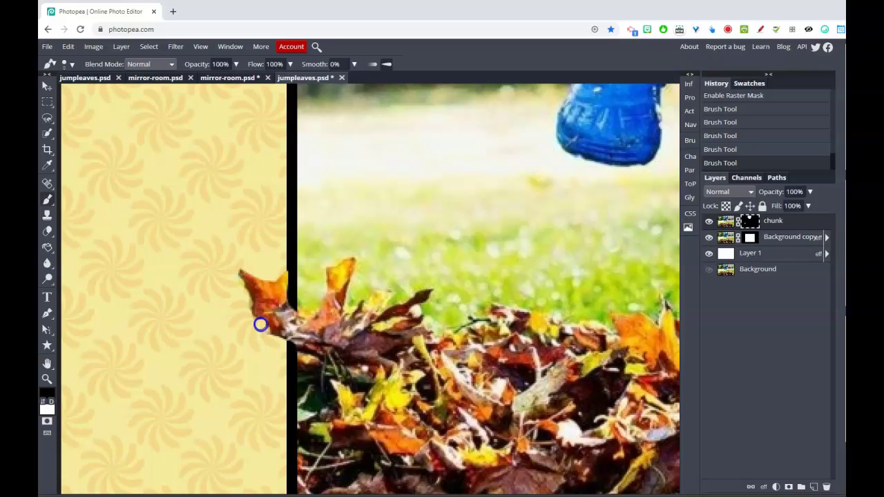
left_click(249, 317)
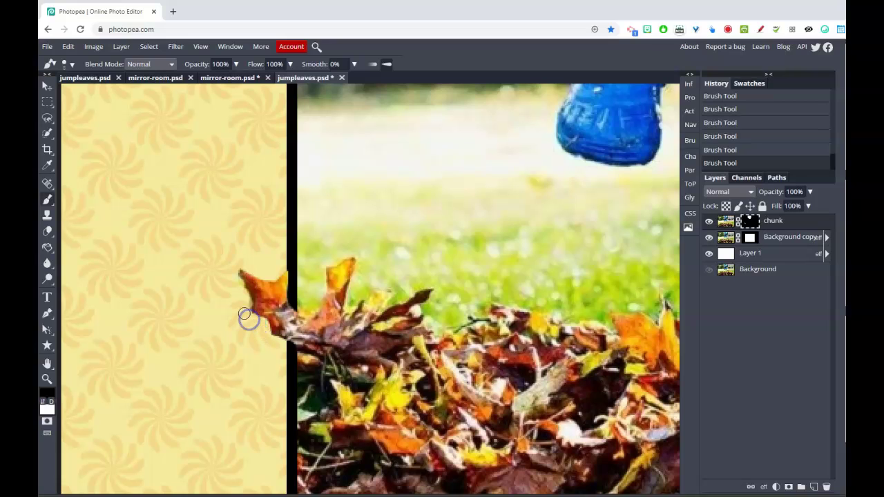
left_click_drag(476, 282, 480, 281)
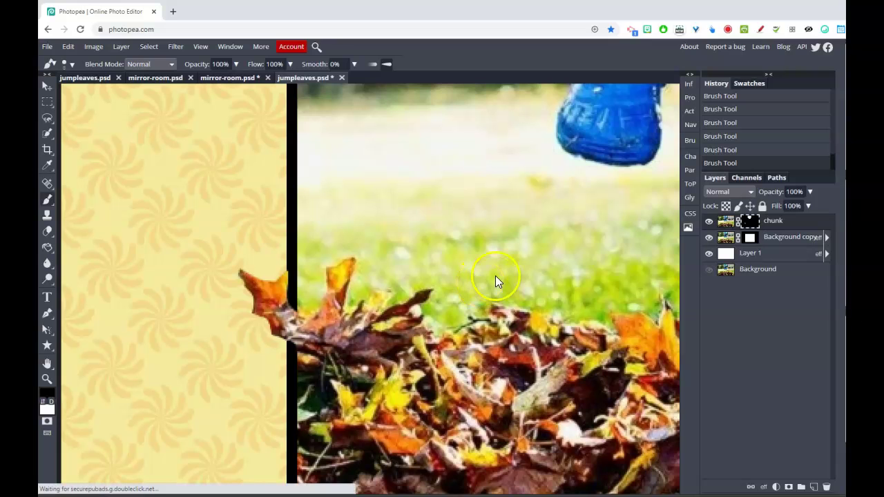
key("ctrl+0")
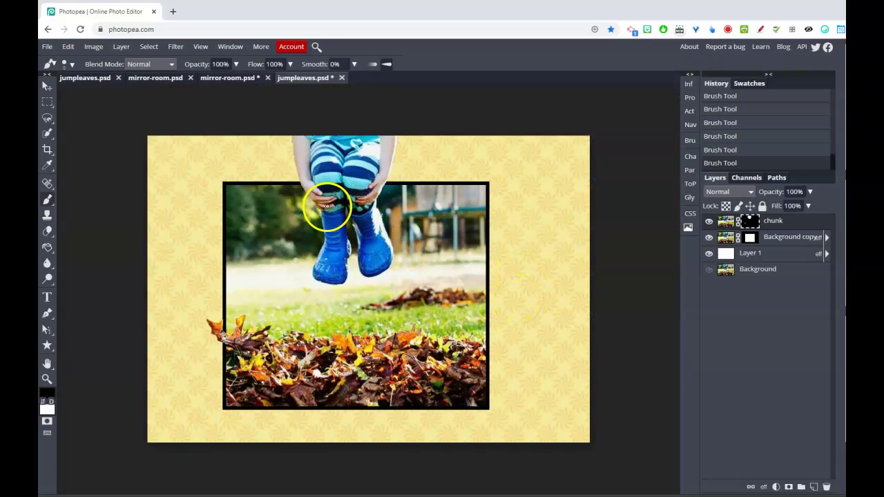
mouse_move(506, 365)
left_mouse_down()
mouse_move(497, 387)
mouse_move(446, 364)
mouse_move(393, 386)
mouse_move(449, 360)
left_mouse_up()
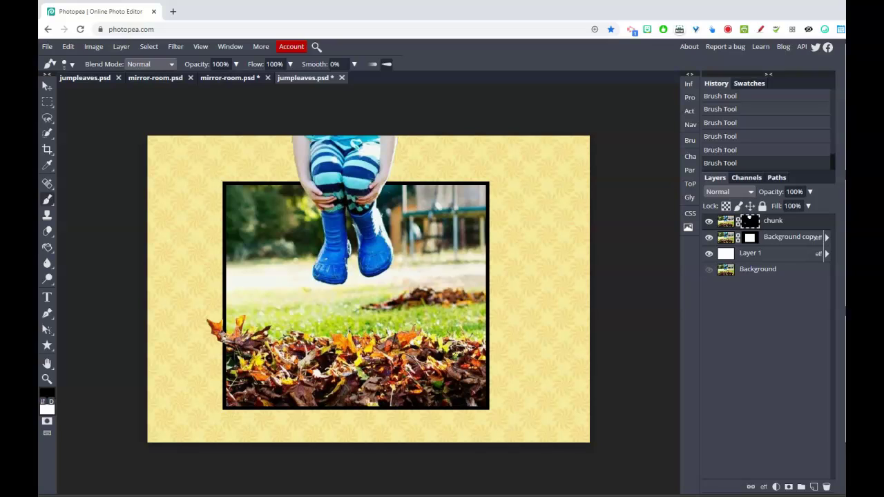
left_click(756, 254)
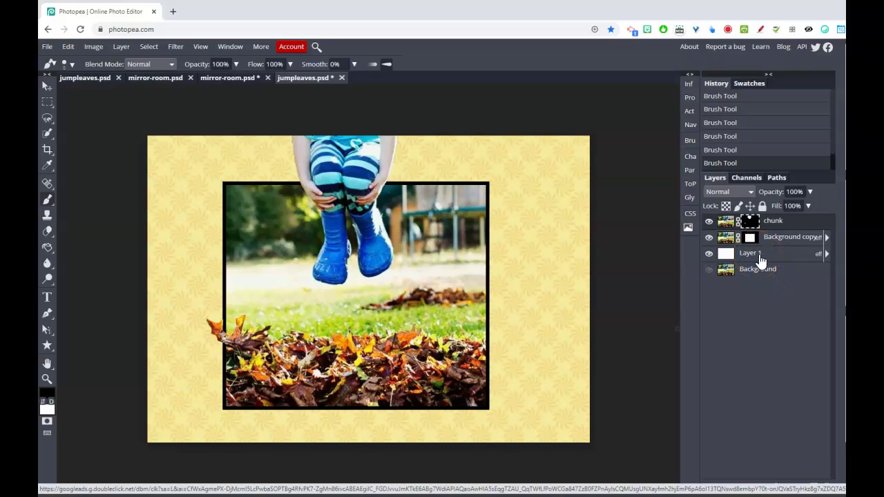
left_click(776, 368)
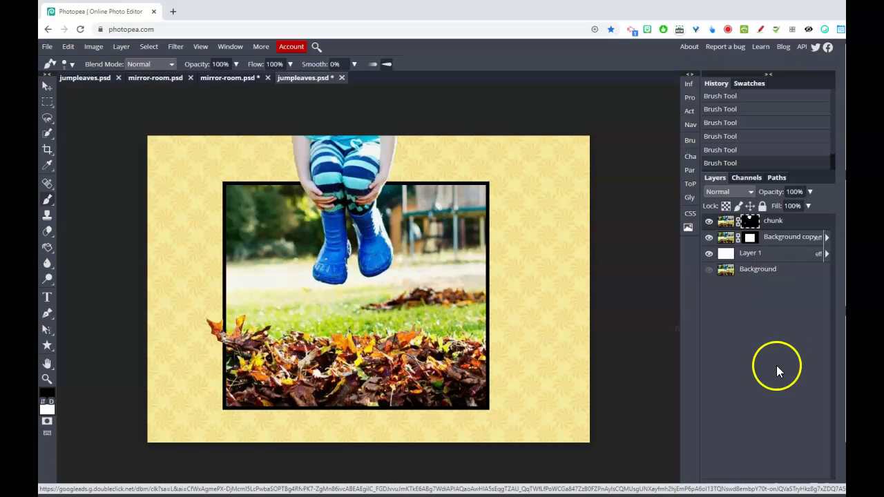